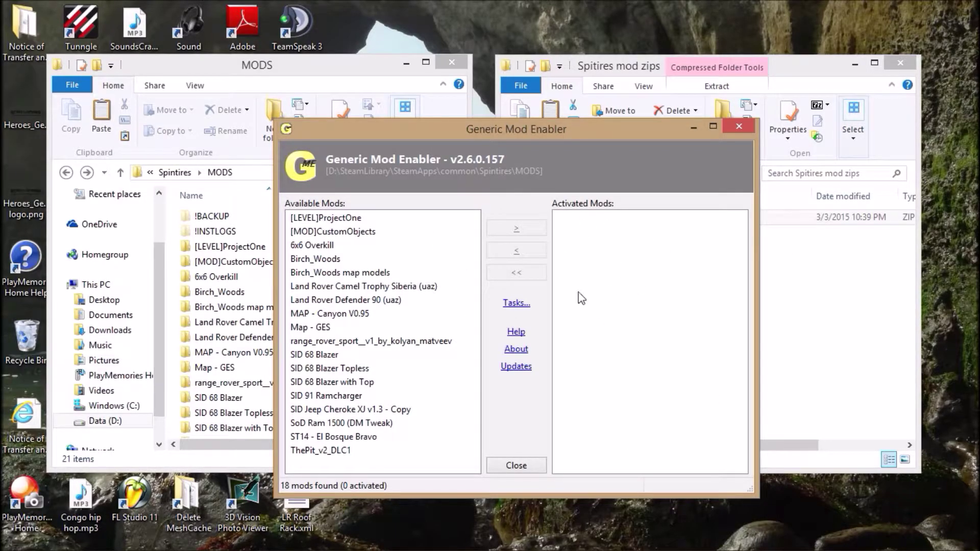
Set the mod manager aside and view the Spintires entry in the Steam library
{"action": "left_click", "coordinate": [692, 127]}
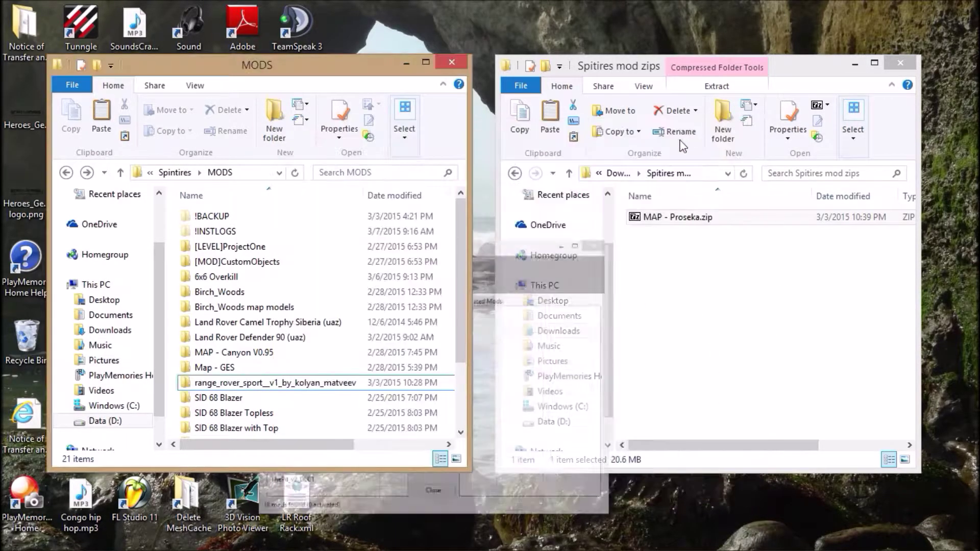
{"action": "mouse_move", "coordinate": [190, 541]}
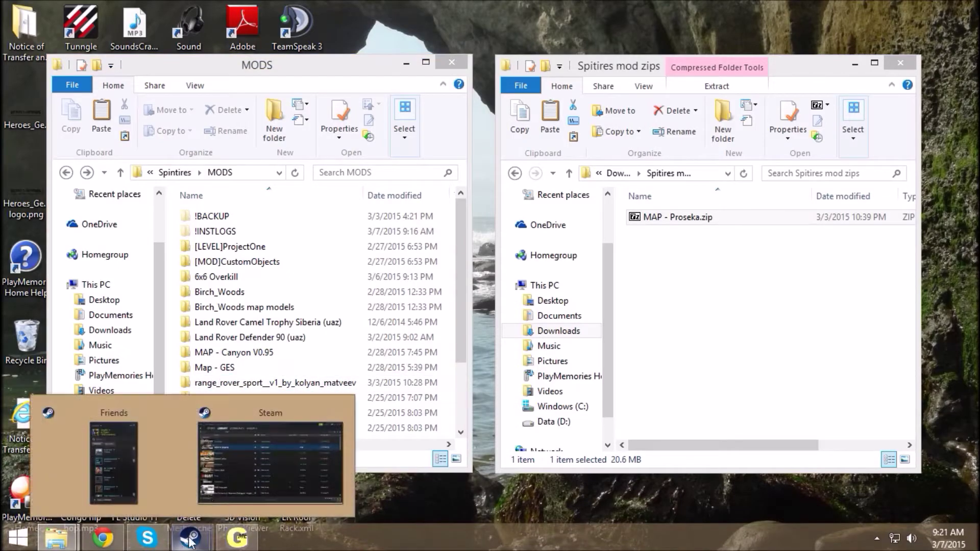
{"action": "left_click", "coordinate": [255, 411]}
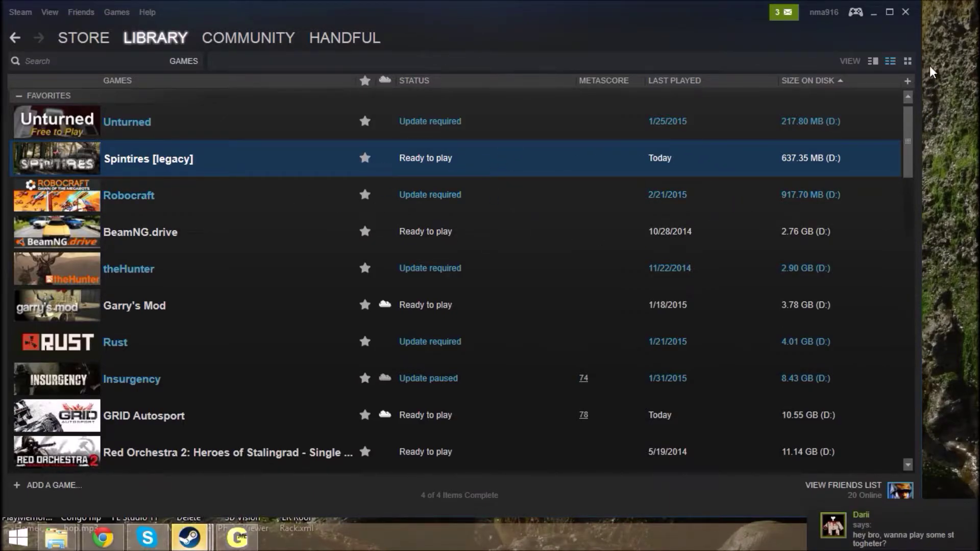
{"action": "left_click", "coordinate": [873, 13]}
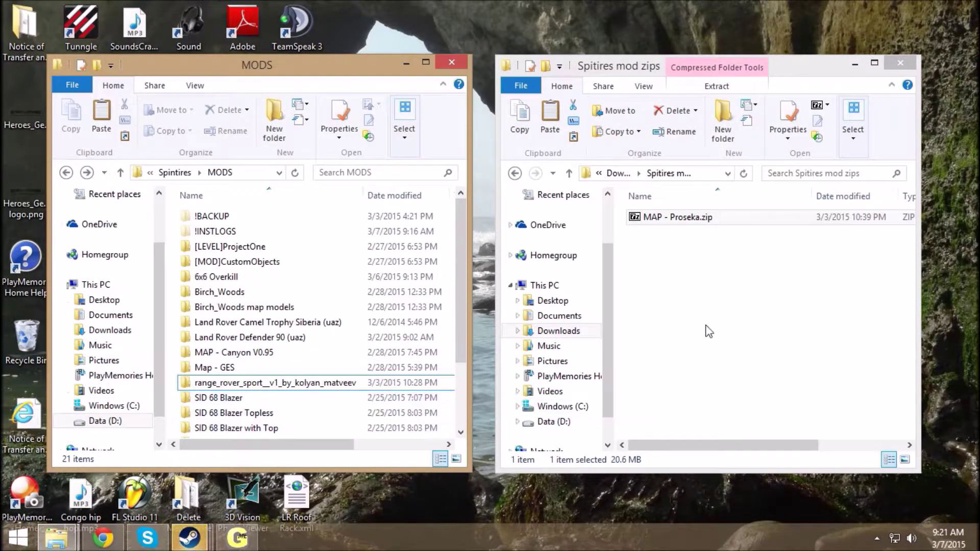
Locate the MODS folder in the Spintires game directory and open the downloaded MAP - Proseka.zip archive
{"action": "left_click", "coordinate": [678, 230]}
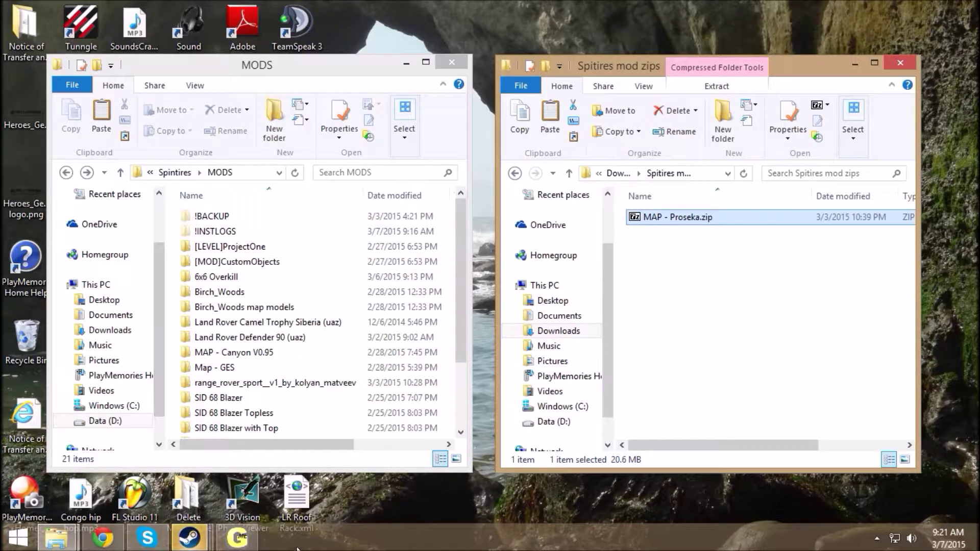
{"action": "left_click", "coordinate": [121, 173]}
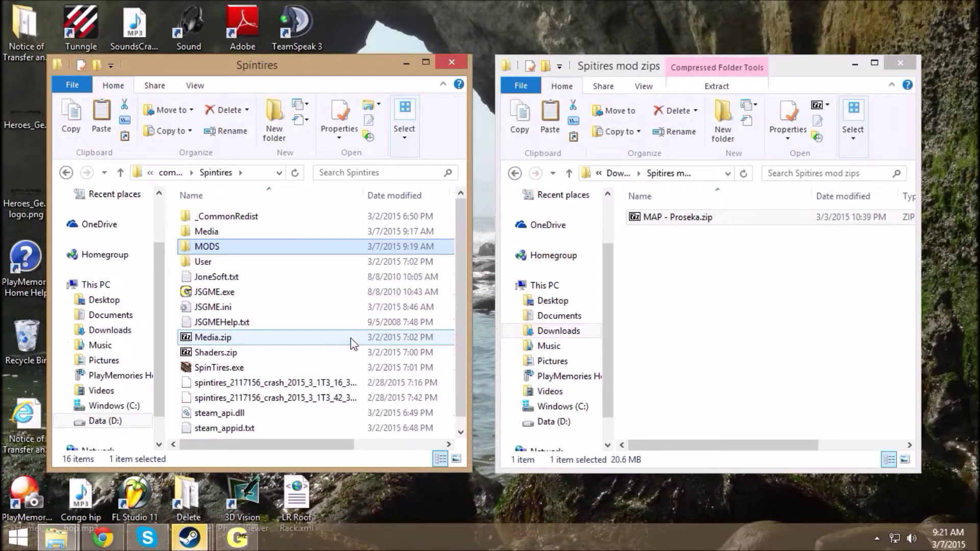
{"action": "double_click", "coordinate": [208, 248]}
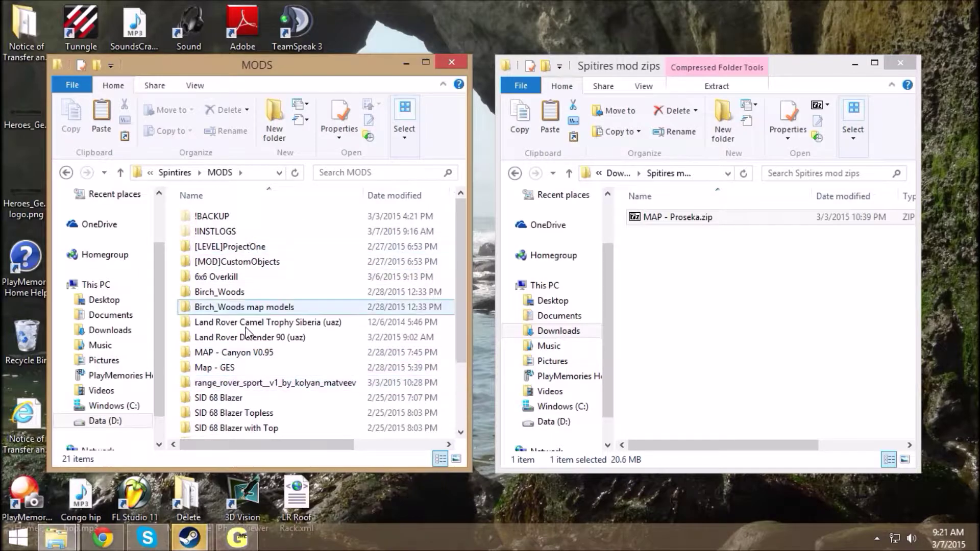
{"action": "double_click", "coordinate": [675, 228]}
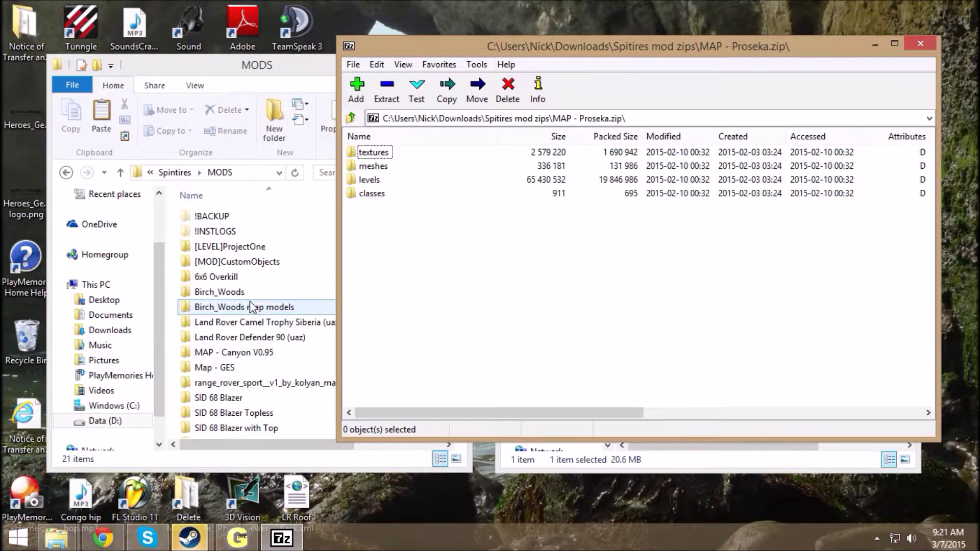
Create a new folder named Map-Proseka in the Spintires MODS folder
{"action": "left_click", "coordinate": [282, 71]}
{"action": "left_click", "coordinate": [276, 125]}
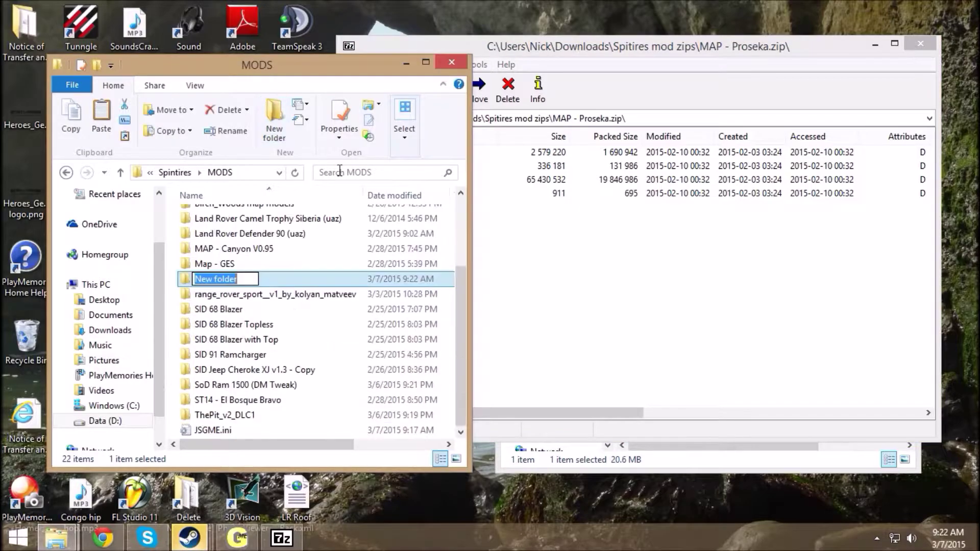
{"action": "type", "text": "M"}
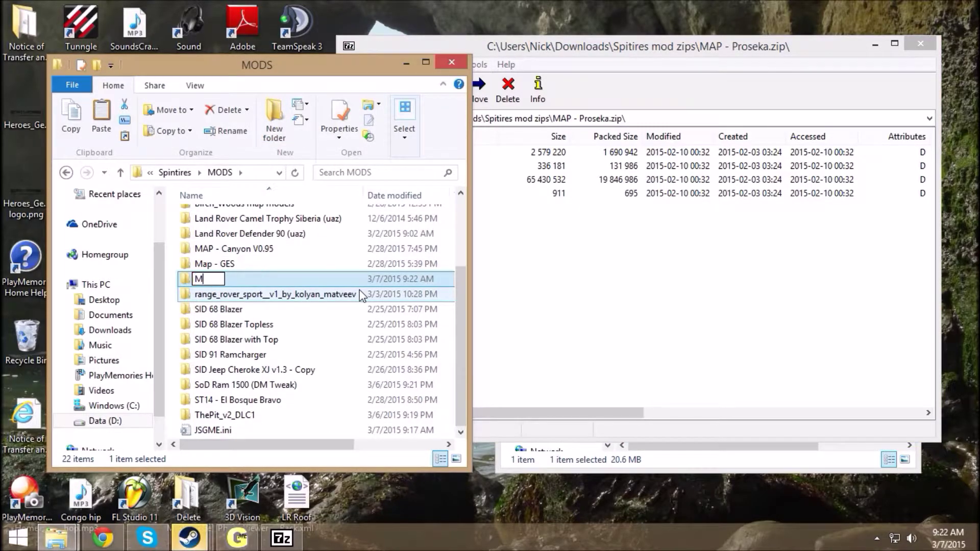
{"action": "type", "text": "ap-Pr"}
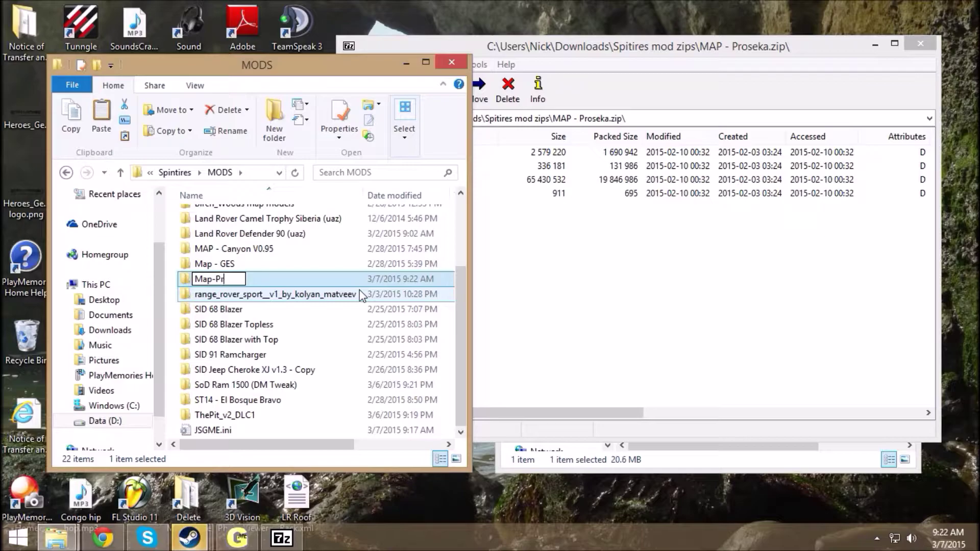
{"action": "type", "text": "oseka"}
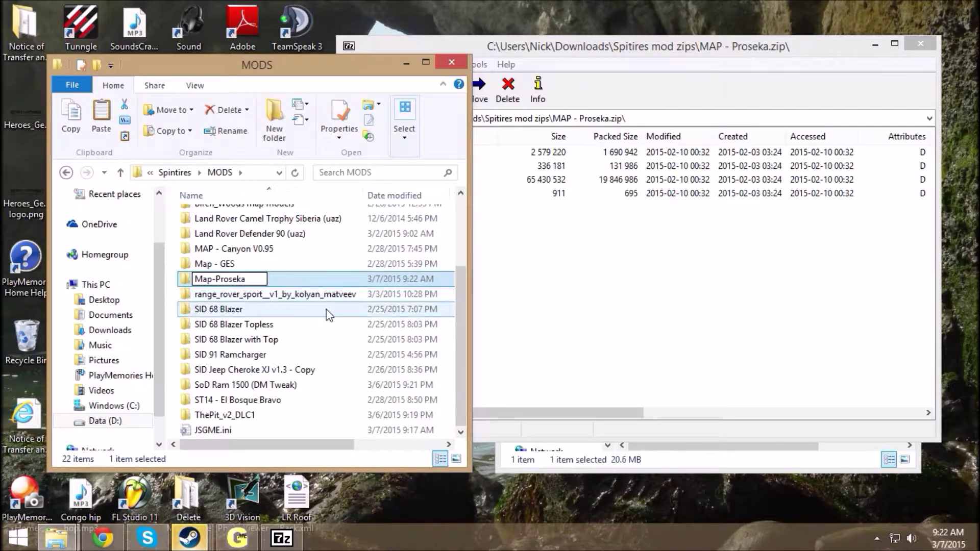
{"action": "left_click", "coordinate": [352, 73]}
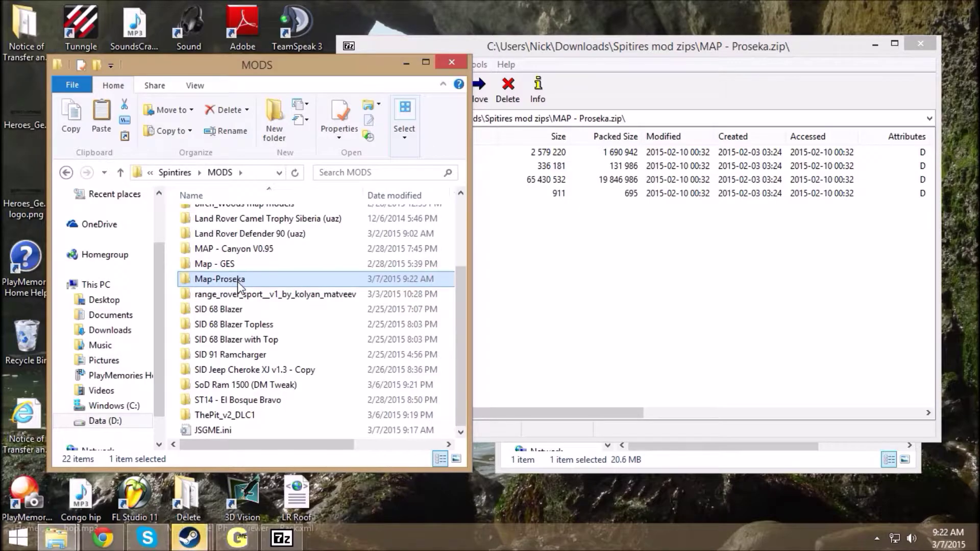
Extract the textures, meshes, levels and classes folders from the archive into the Map-Proseka folder, and close the archive
{"action": "left_click", "coordinate": [566, 50]}
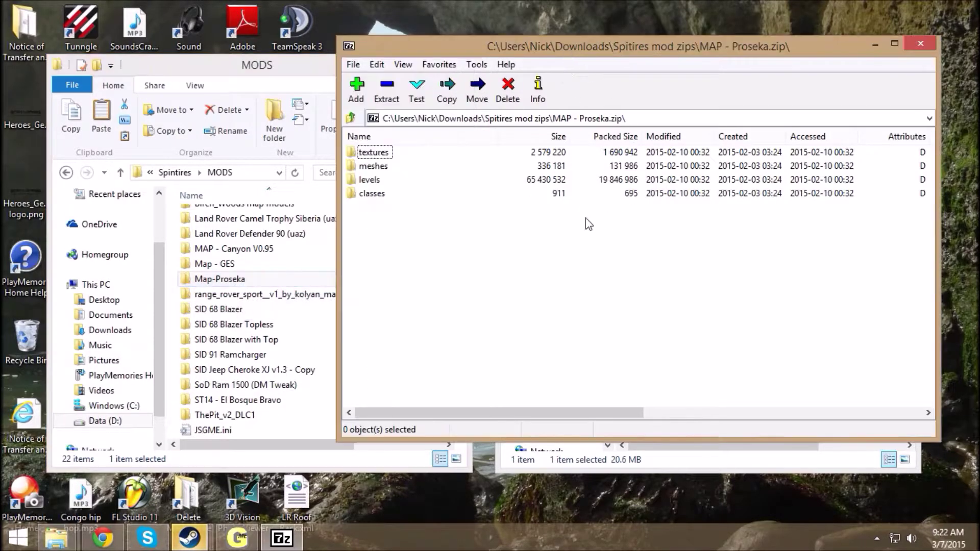
{"action": "left_click", "coordinate": [382, 156]}
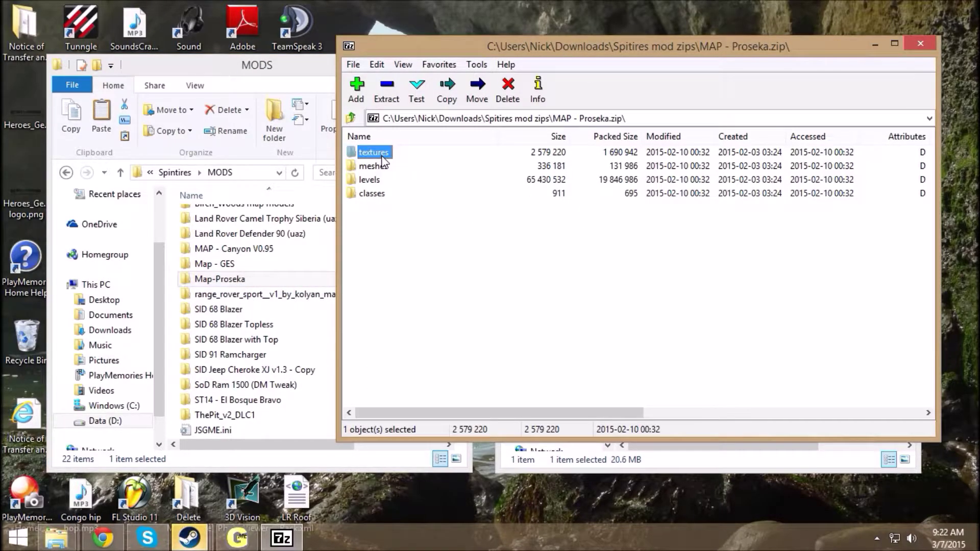
{"action": "key", "text": "ctrl+a"}
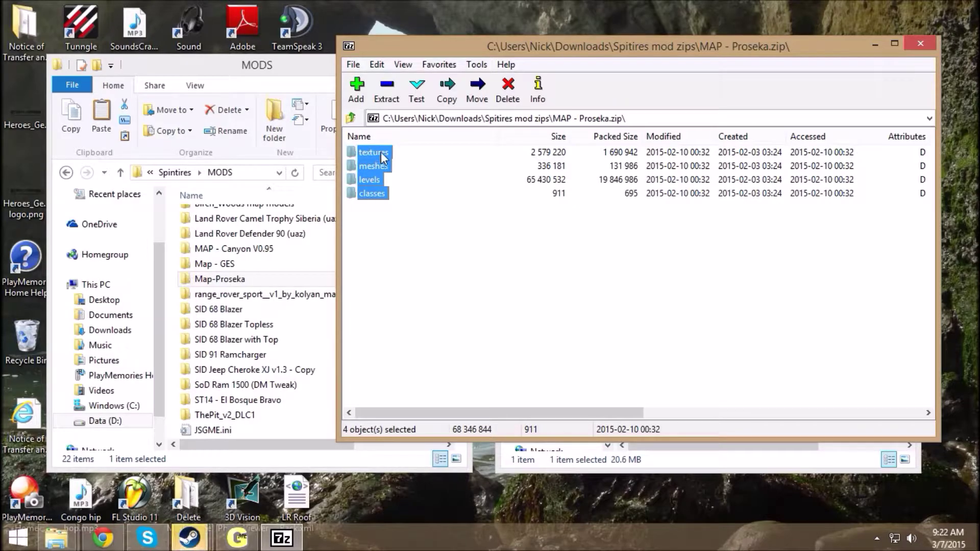
{"action": "left_click_drag", "start_coordinate": [301, 211], "coordinate": [219, 286]}
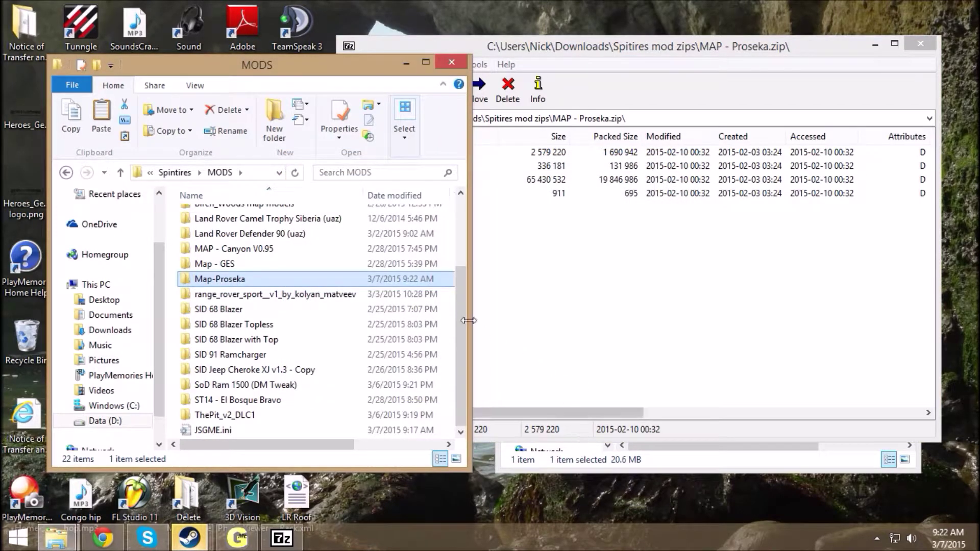
{"action": "mouse_move", "coordinate": [200, 284]}
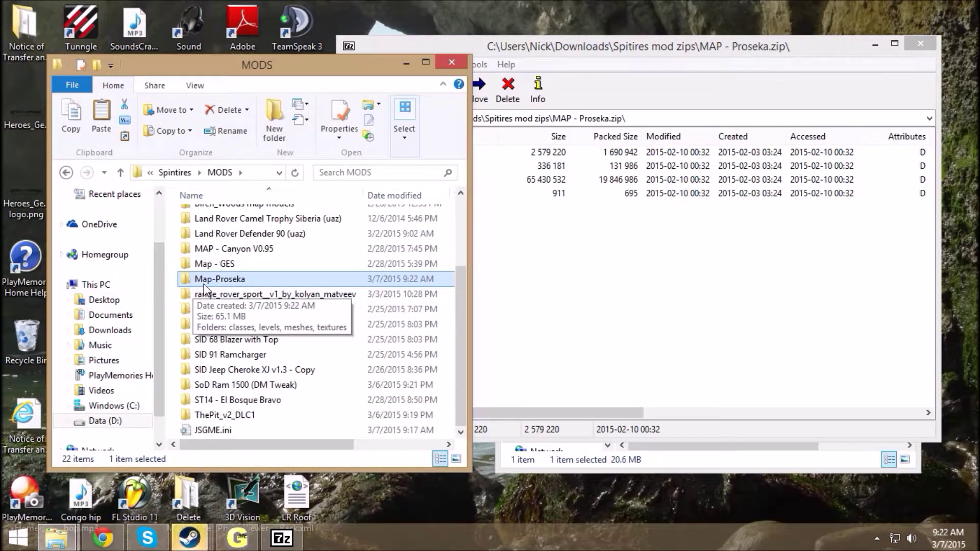
{"action": "left_click", "coordinate": [766, 51]}
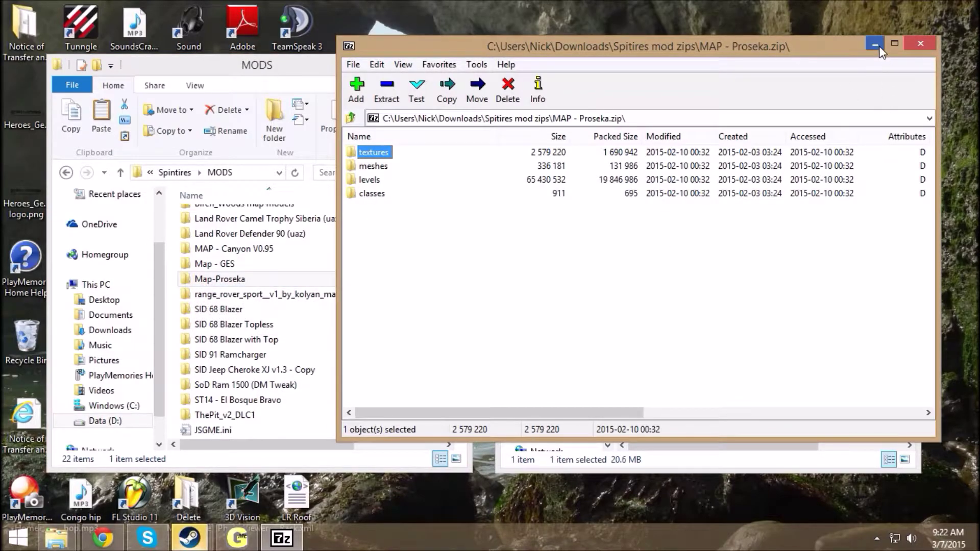
{"action": "left_click", "coordinate": [920, 44]}
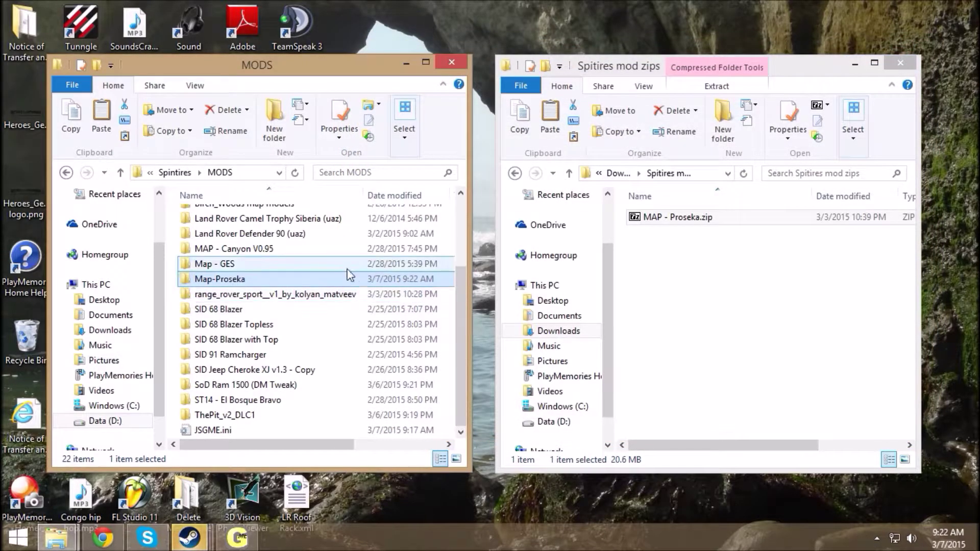
Switch to Generic Mod Enabler, activate the Map-Proseka mod, and deactivate it again
{"action": "left_click", "coordinate": [122, 173]}
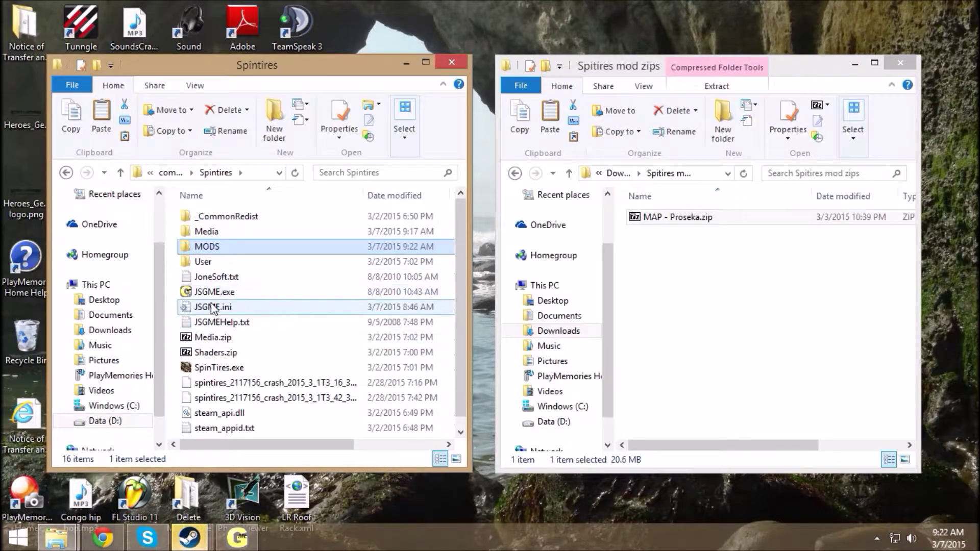
{"action": "left_click", "coordinate": [231, 545]}
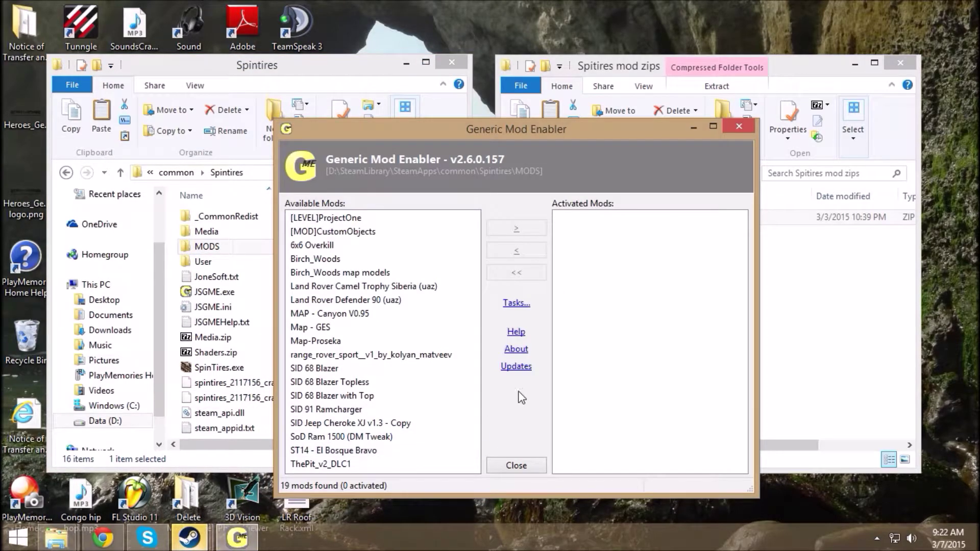
{"action": "left_click", "coordinate": [367, 341]}
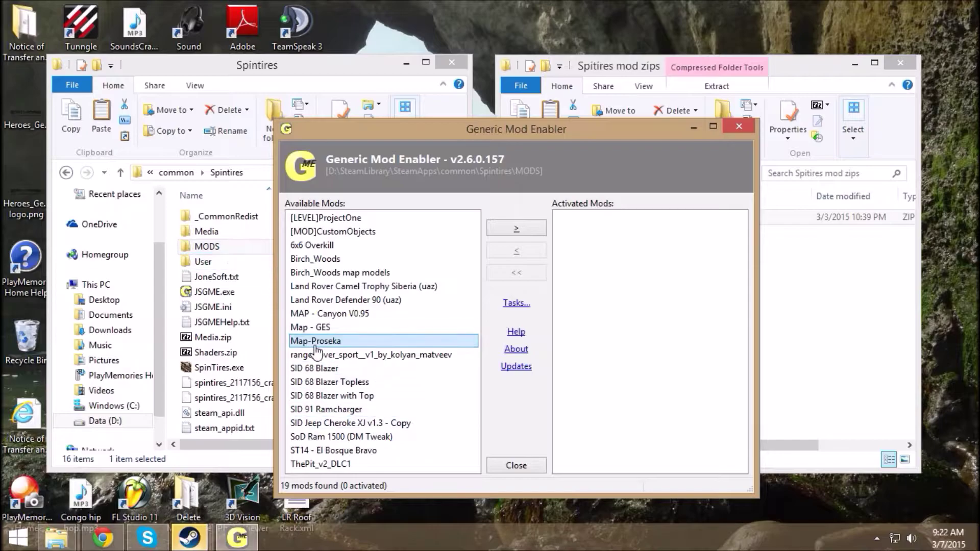
{"action": "left_click", "coordinate": [518, 230]}
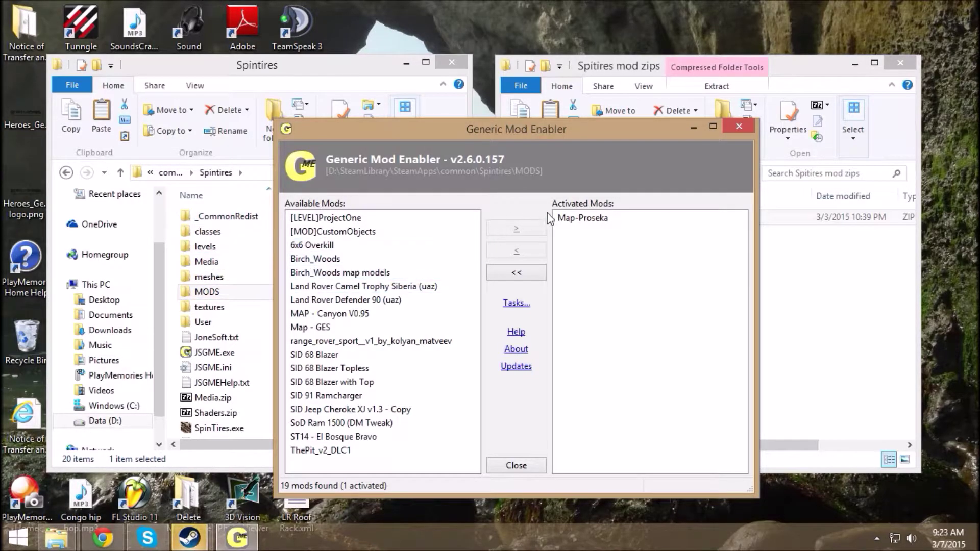
{"action": "left_click", "coordinate": [574, 219]}
{"action": "left_click", "coordinate": [517, 251]}
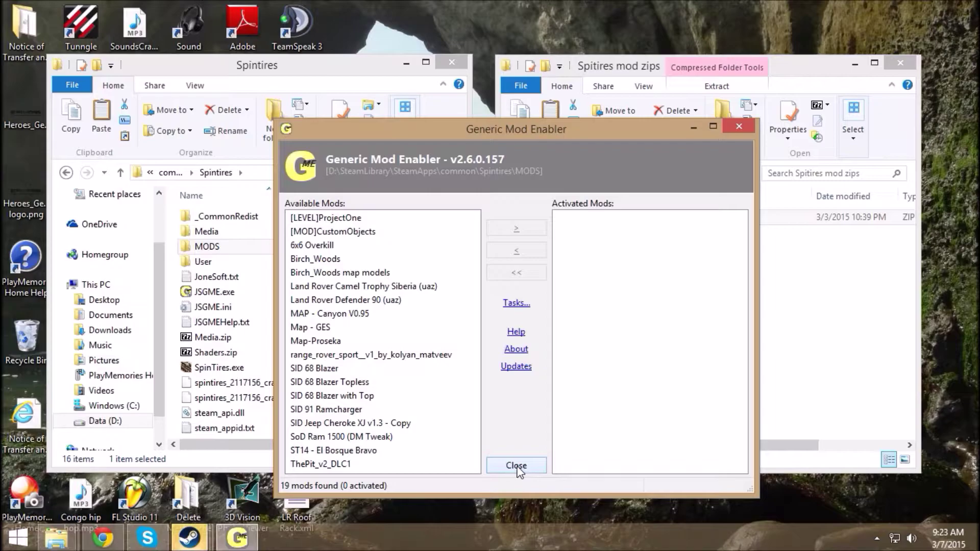
Open the Map-Proseka folder inside the Spintires MODS folder to check its folder structure
{"action": "double_click", "coordinate": [219, 249]}
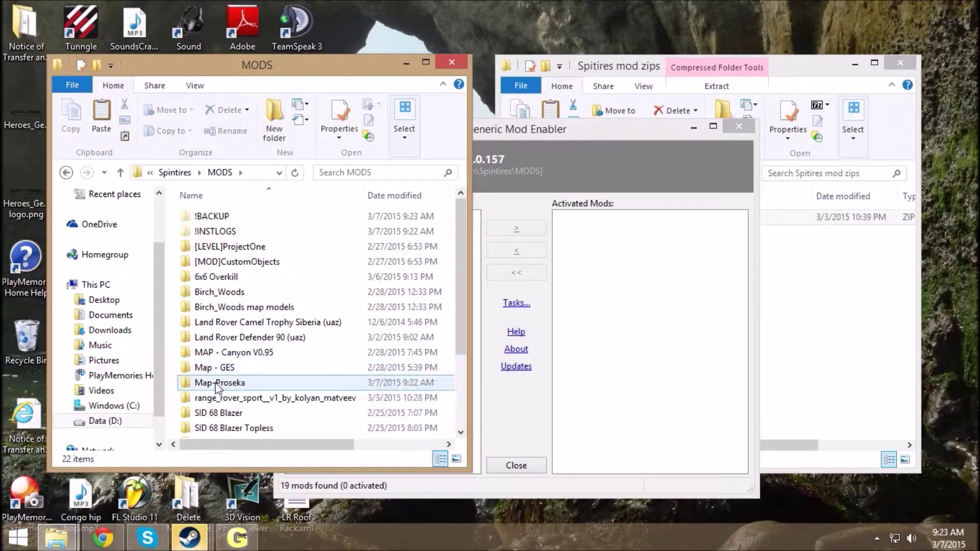
{"action": "double_click", "coordinate": [219, 384]}
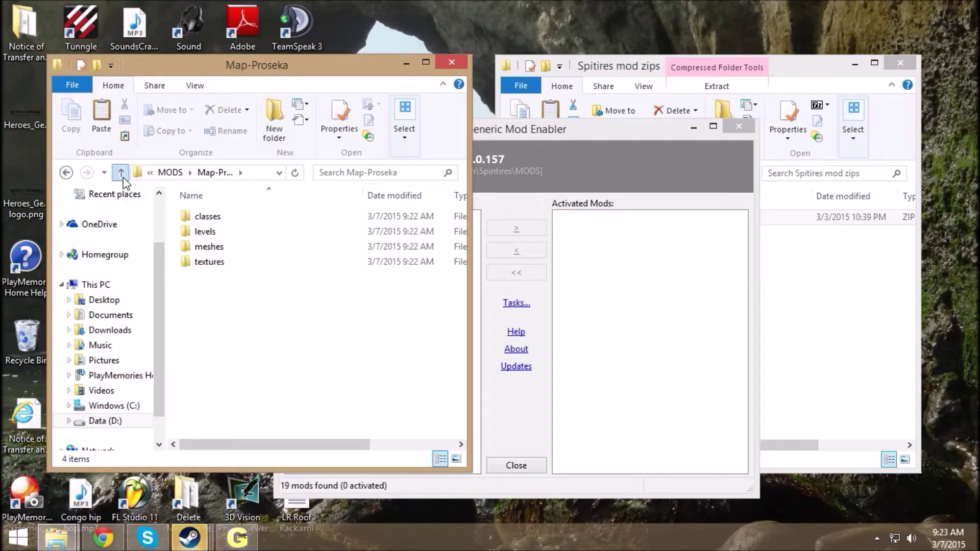
{"action": "left_click", "coordinate": [123, 176]}
{"action": "double_click", "coordinate": [214, 384]}
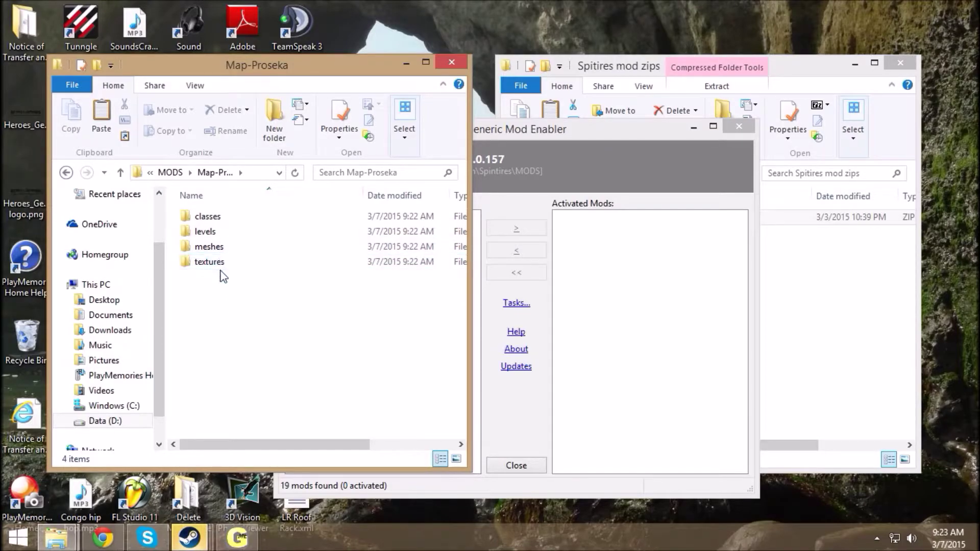
{"action": "left_click", "coordinate": [121, 173]}
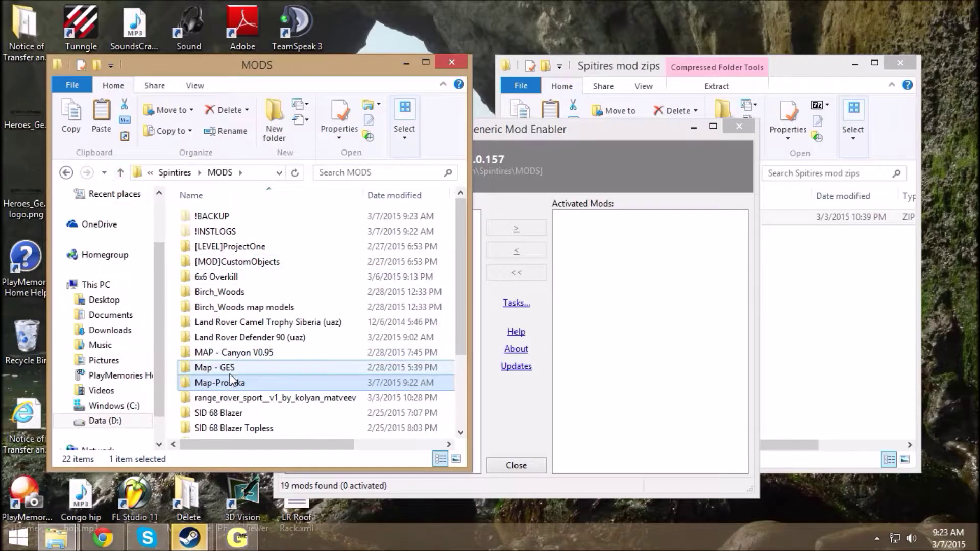
{"action": "double_click", "coordinate": [226, 385]}
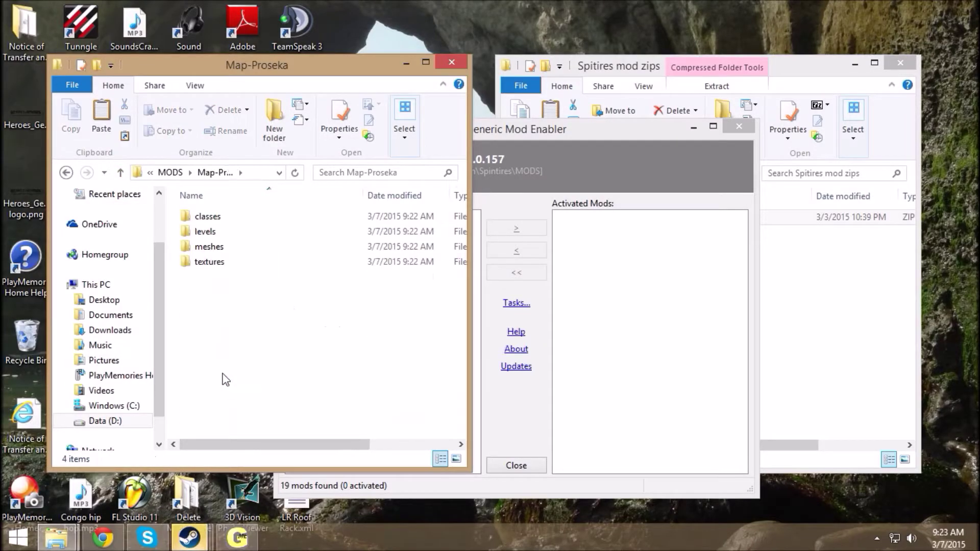
Create a new folder named Media inside the Map-Proseka folder
{"action": "right_click", "coordinate": [227, 301]}
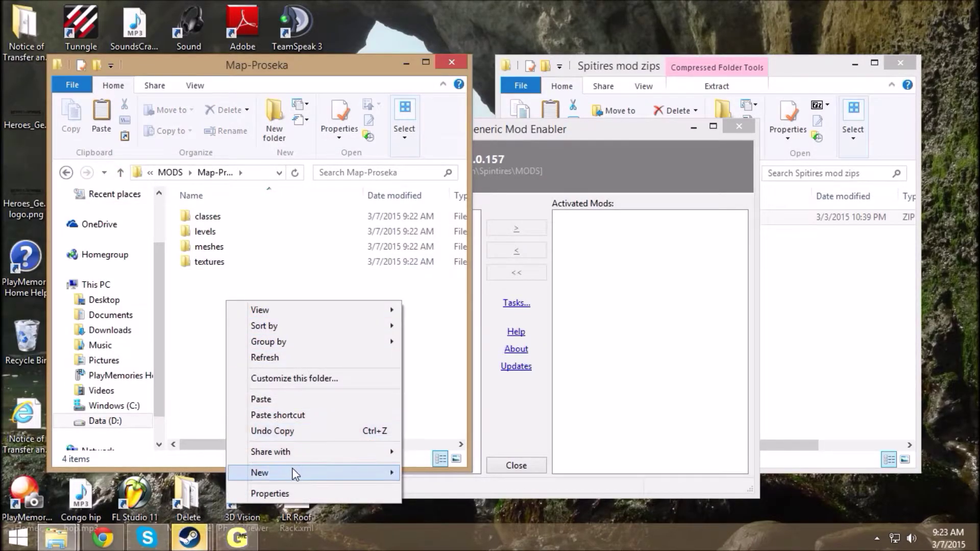
{"action": "mouse_move", "coordinate": [295, 473]}
{"action": "left_click", "coordinate": [433, 416]}
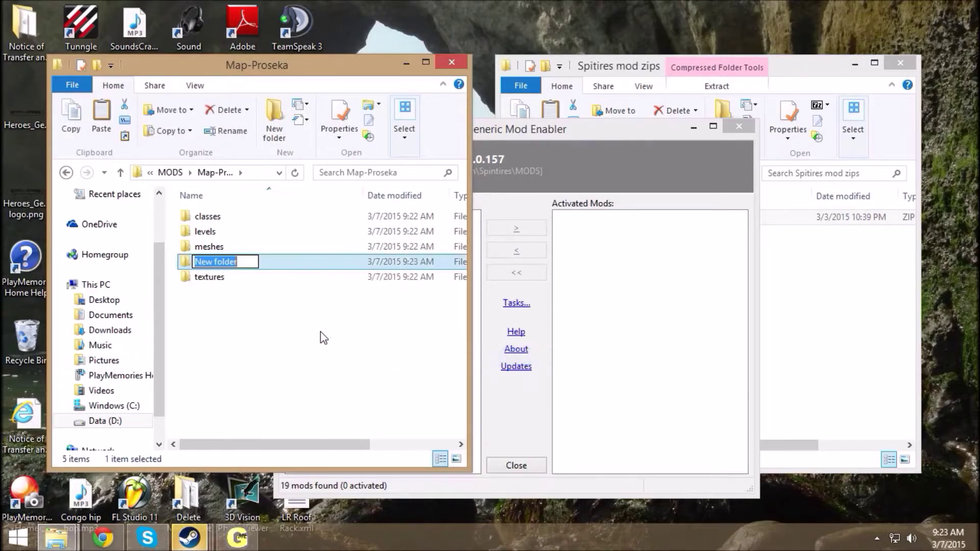
{"action": "type", "text": "Media"}
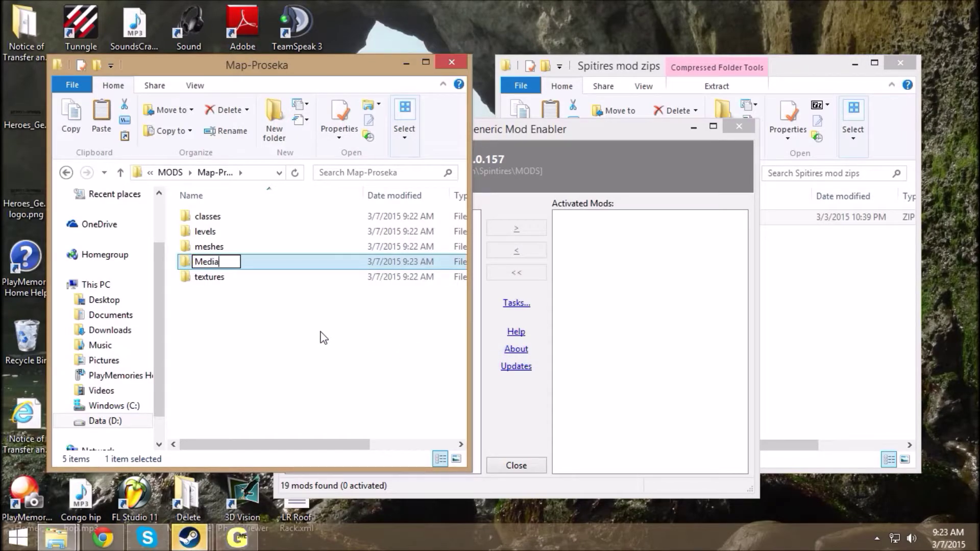
{"action": "left_click", "coordinate": [330, 324]}
Move the classes, levels, meshes and textures folders into Media, and return to the MODS folder
{"action": "left_click_drag", "start_coordinate": [226, 219], "coordinate": [211, 249]}
{"action": "mouse_move", "coordinate": [212, 216]}
{"action": "left_mouse_down"}
{"action": "mouse_move", "coordinate": [227, 236]}
{"action": "mouse_move", "coordinate": [217, 216]}
{"action": "left_mouse_up"}
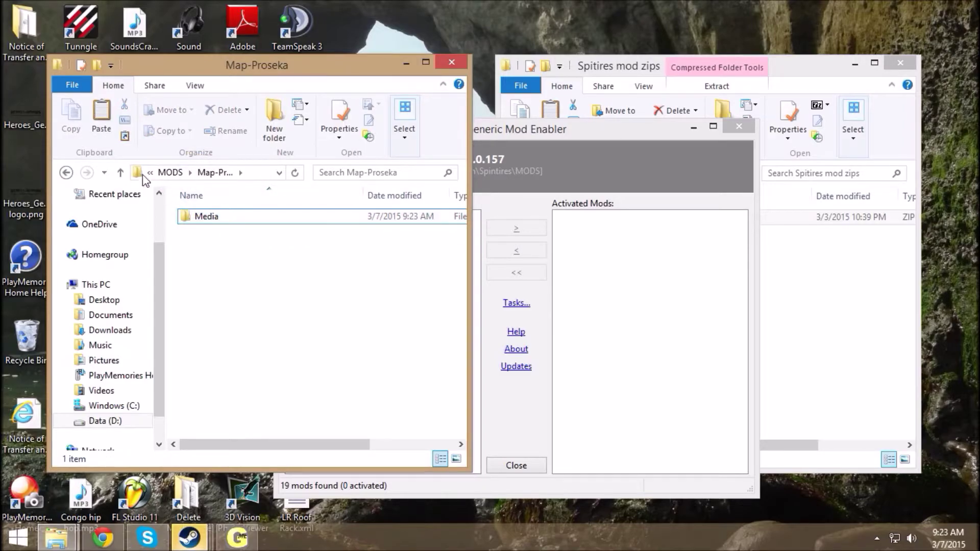
{"action": "left_click", "coordinate": [123, 172]}
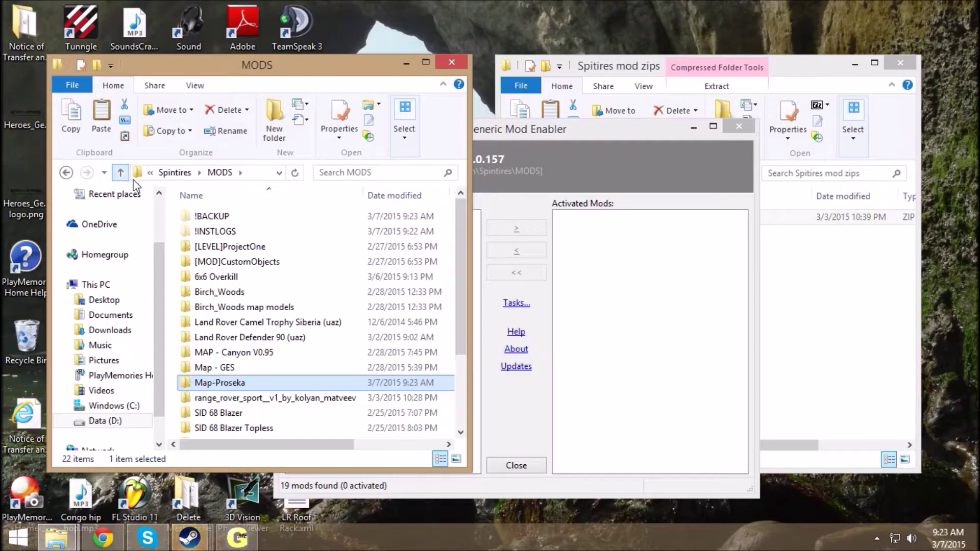
Open the Media folder inside Map-Proseka to check its subfolders, and return to the MODS folder
{"action": "double_click", "coordinate": [219, 384]}
{"action": "double_click", "coordinate": [207, 219]}
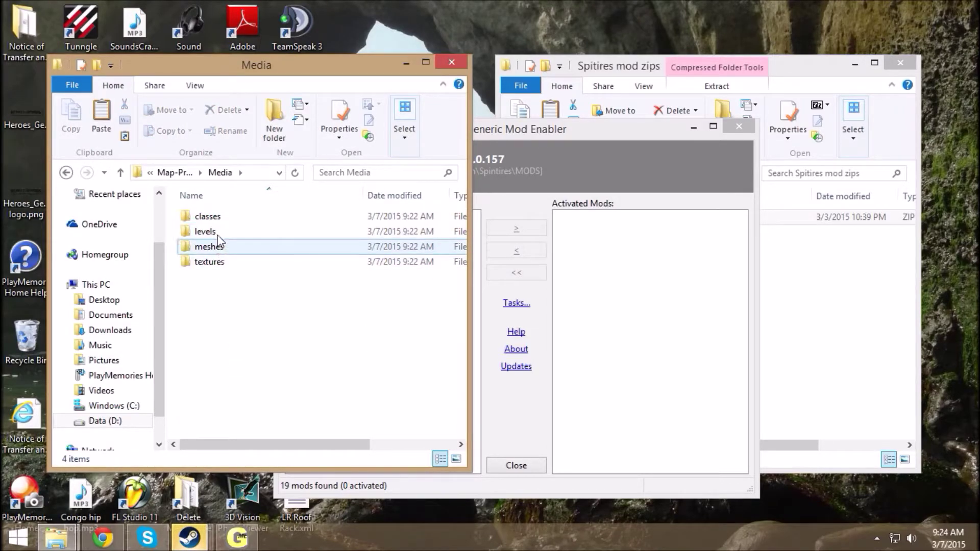
{"action": "left_click", "coordinate": [123, 176]}
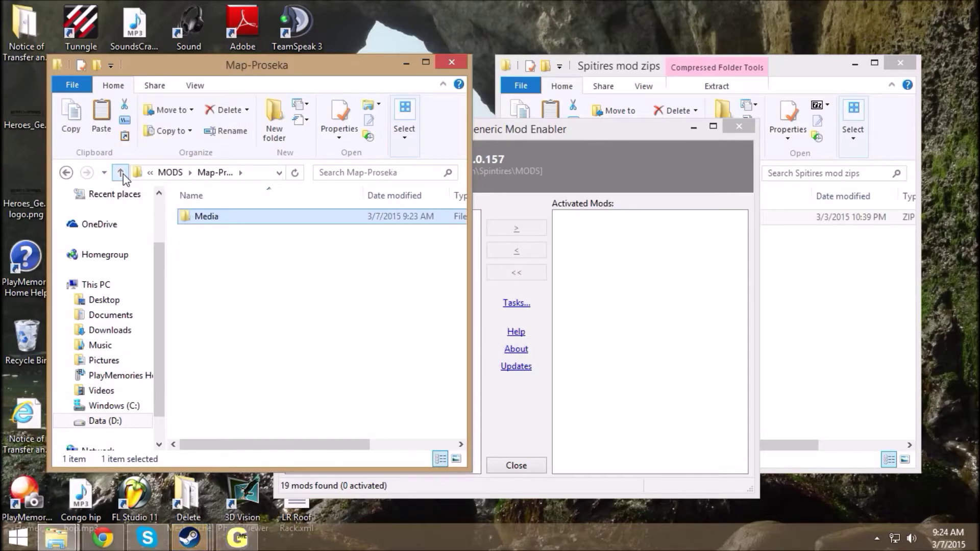
{"action": "left_click", "coordinate": [123, 175]}
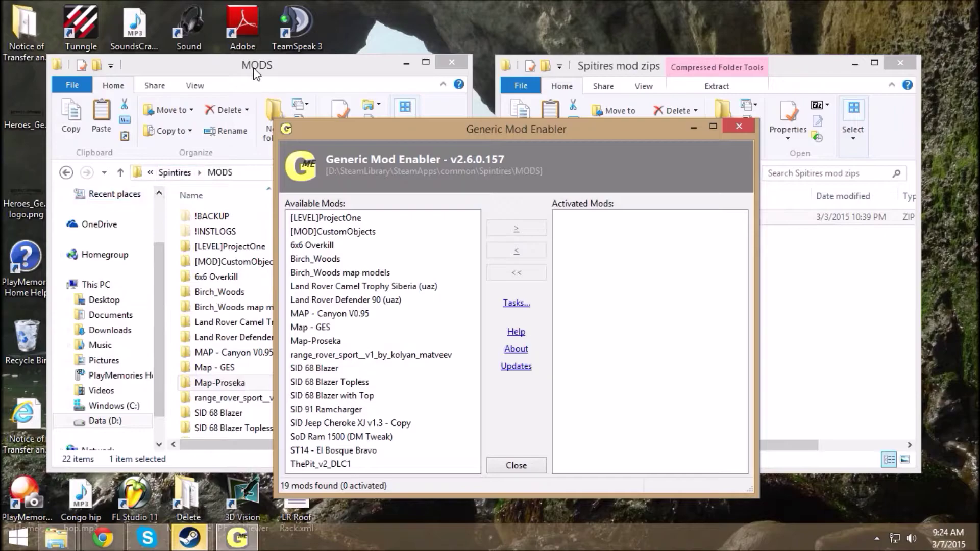
Go up to the Spintires folder and activate the Map-Proseka mod in Generic Mod Enabler
{"action": "left_click", "coordinate": [174, 191]}
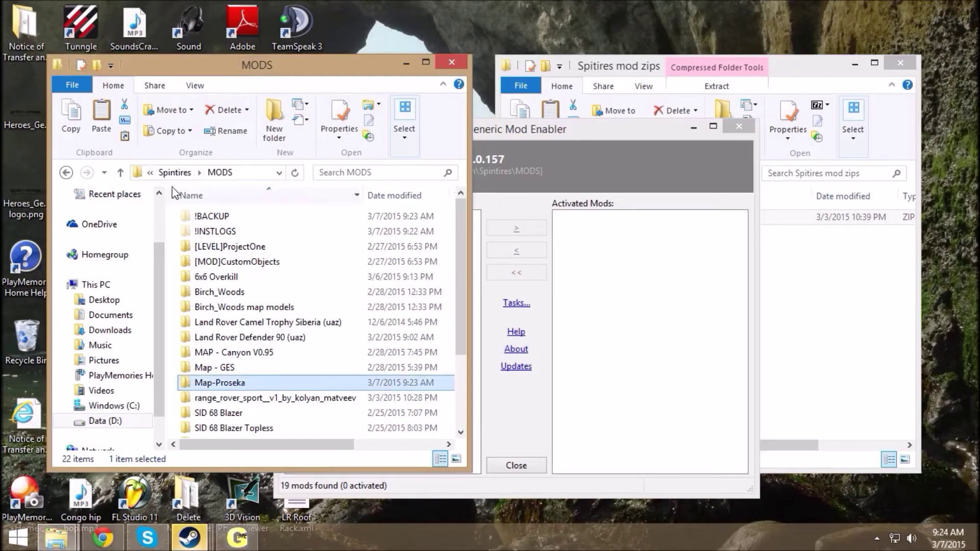
{"action": "left_click", "coordinate": [121, 173]}
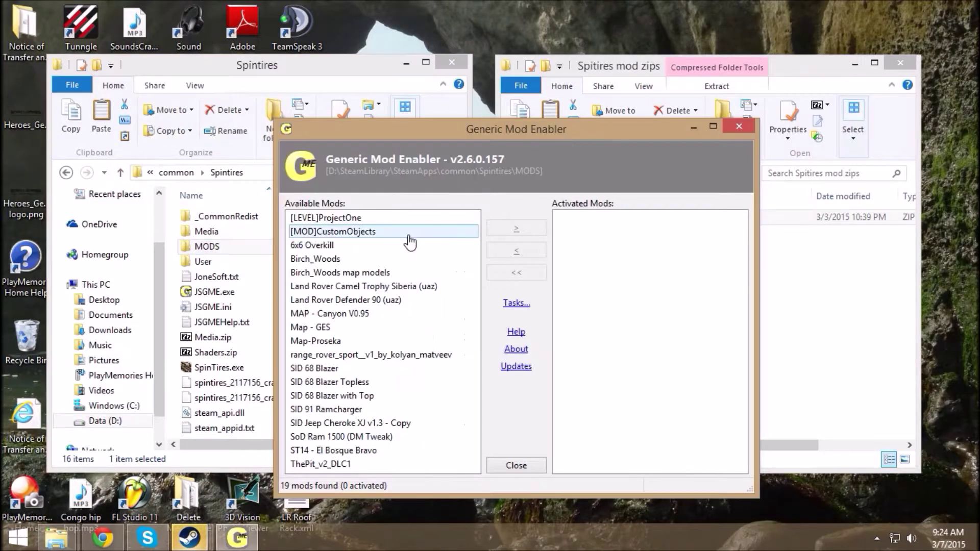
{"action": "left_click", "coordinate": [319, 341]}
{"action": "left_click", "coordinate": [515, 229]}
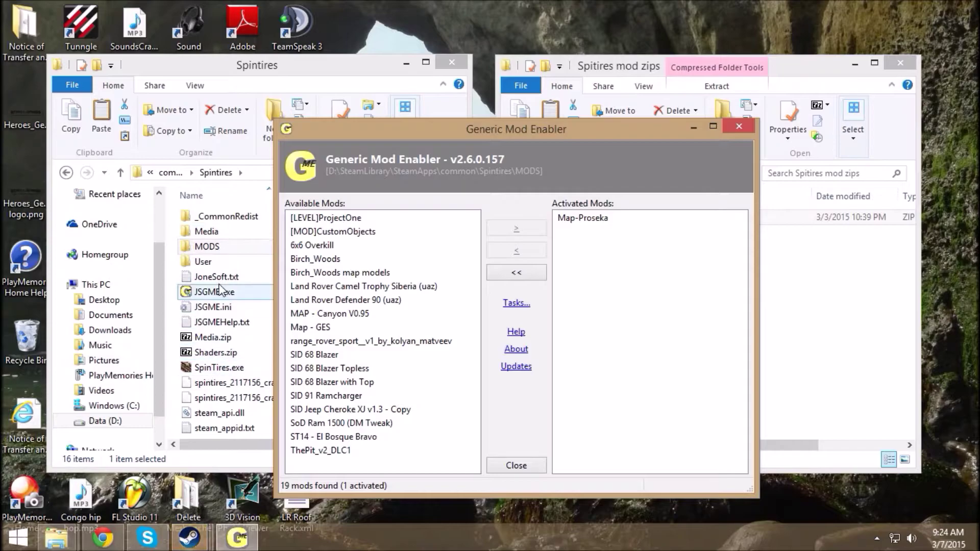
Switch to File Explorer, examine the game's own Media folder for the mod's folders, and return to the Spintires folder
{"action": "double_click", "coordinate": [212, 231]}
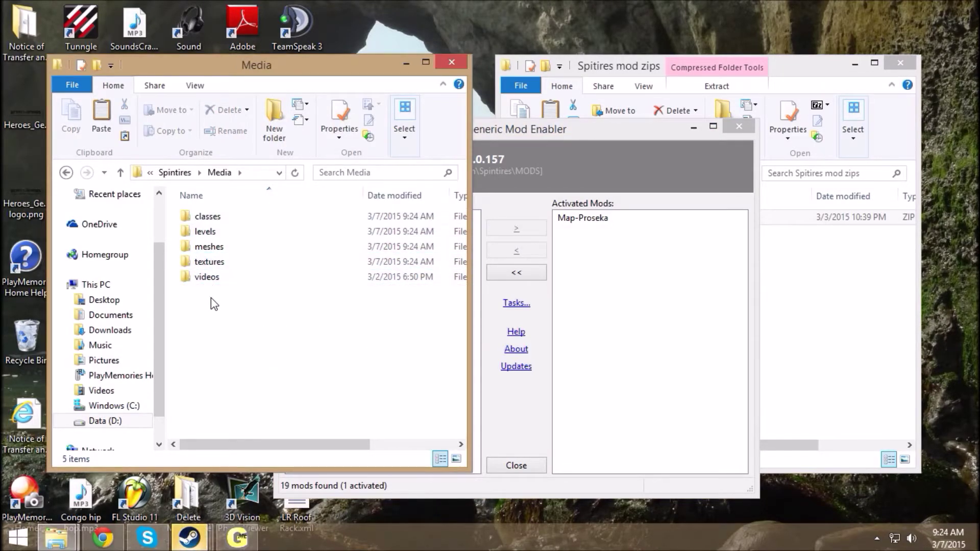
{"action": "left_click", "coordinate": [209, 219]}
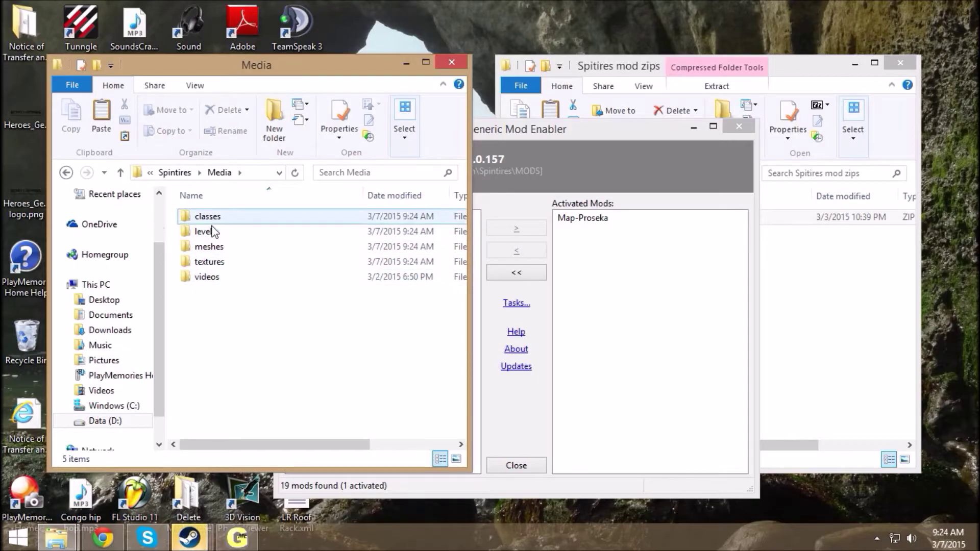
{"action": "left_click", "coordinate": [196, 328]}
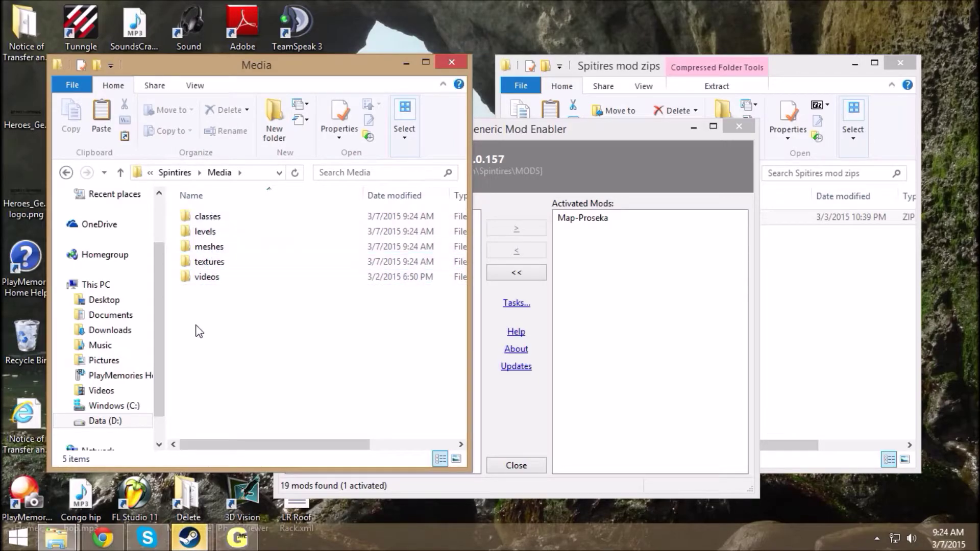
{"action": "left_click", "coordinate": [120, 172]}
{"action": "left_click", "coordinate": [120, 173]}
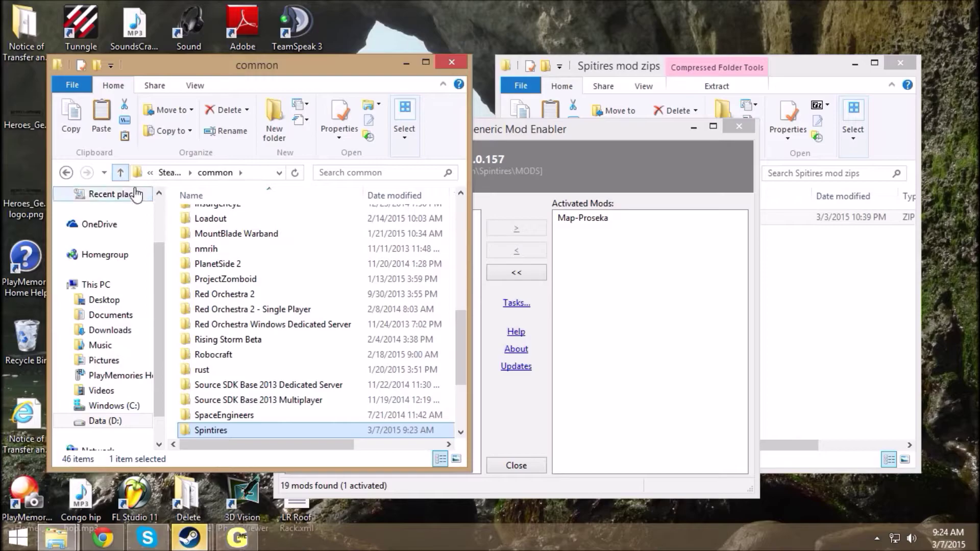
{"action": "double_click", "coordinate": [209, 430]}
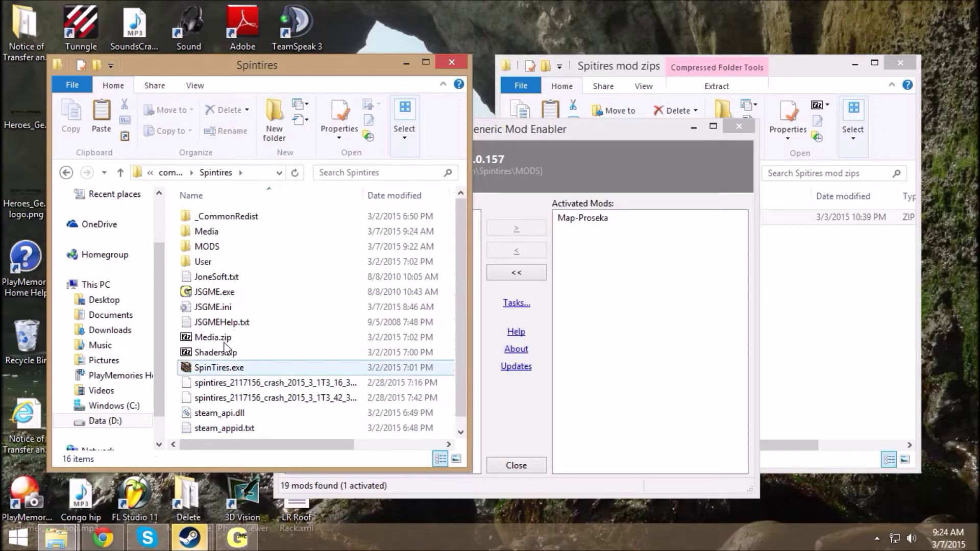
Open the Media folder of Map-Proseka inside MODS to compare its structure, and return to the Spintires folder
{"action": "double_click", "coordinate": [207, 247]}
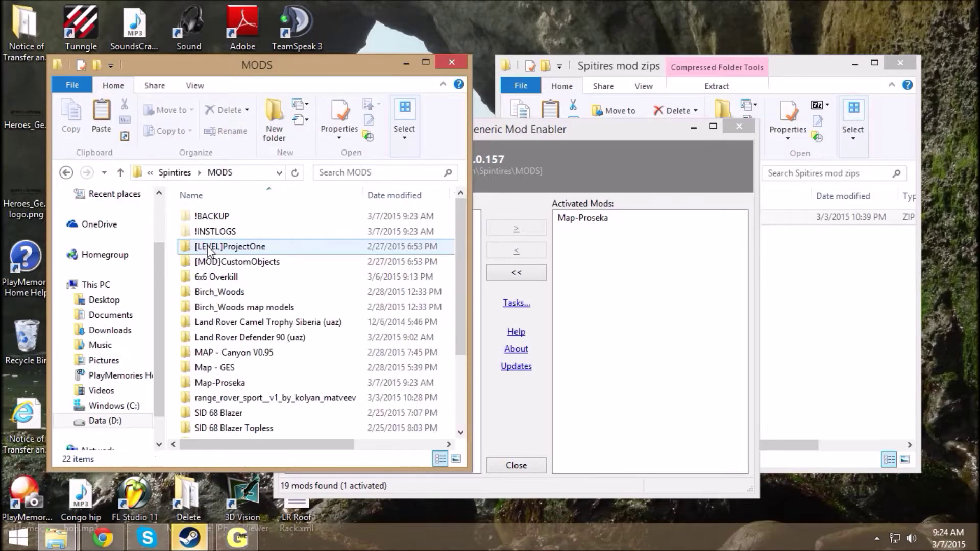
{"action": "double_click", "coordinate": [228, 384]}
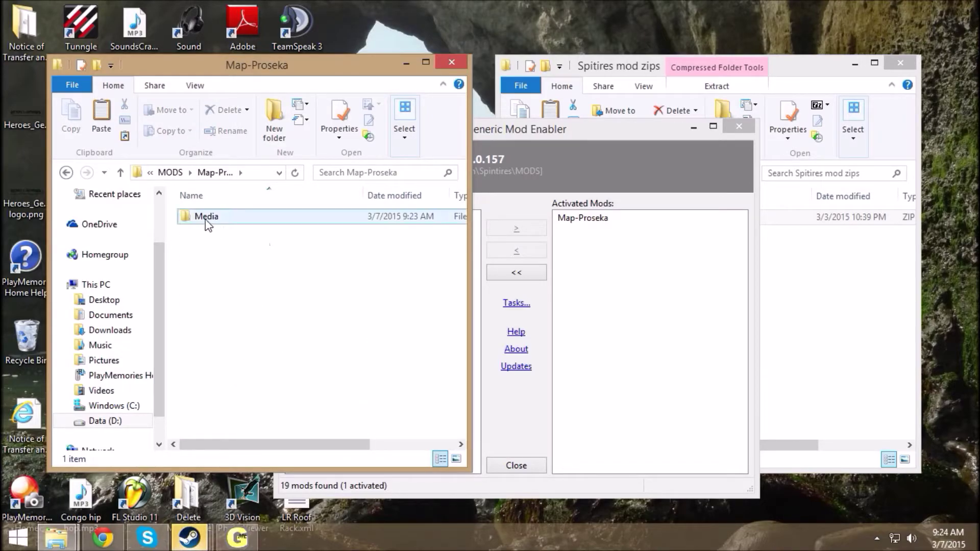
{"action": "double_click", "coordinate": [207, 218]}
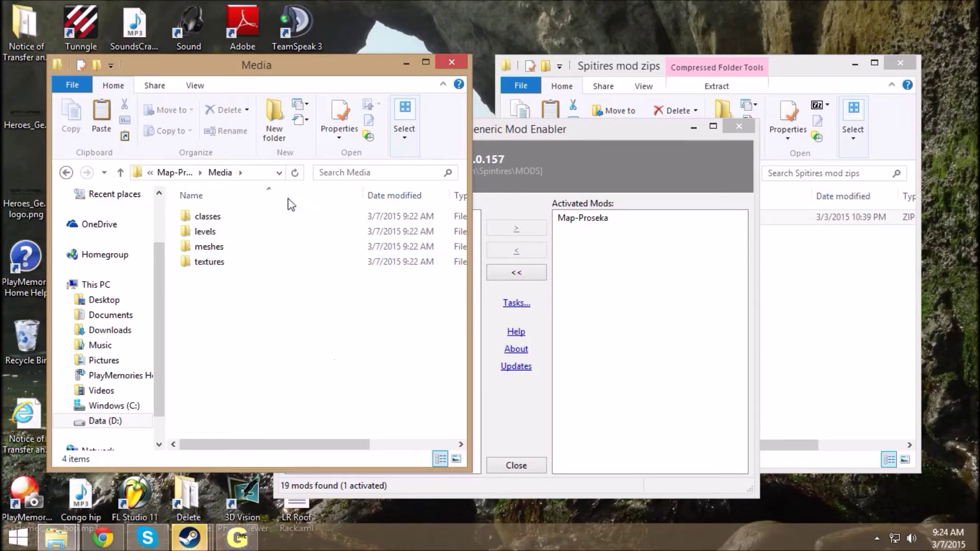
{"action": "left_click", "coordinate": [122, 173]}
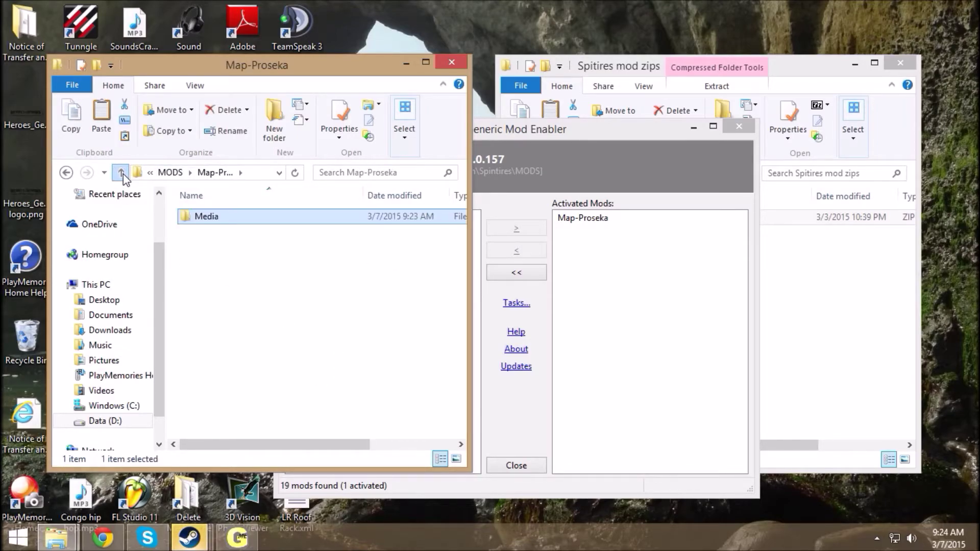
{"action": "left_click", "coordinate": [123, 173]}
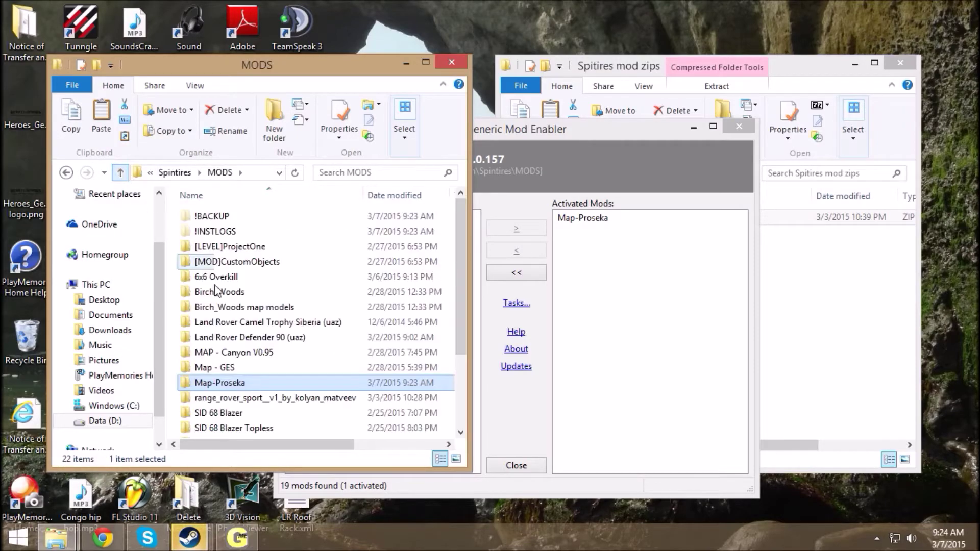
{"action": "left_click", "coordinate": [121, 172]}
Select the activated Map-Proseka mod, look into the game's Media folder again, and return to the Spintires folder
{"action": "left_click", "coordinate": [575, 219]}
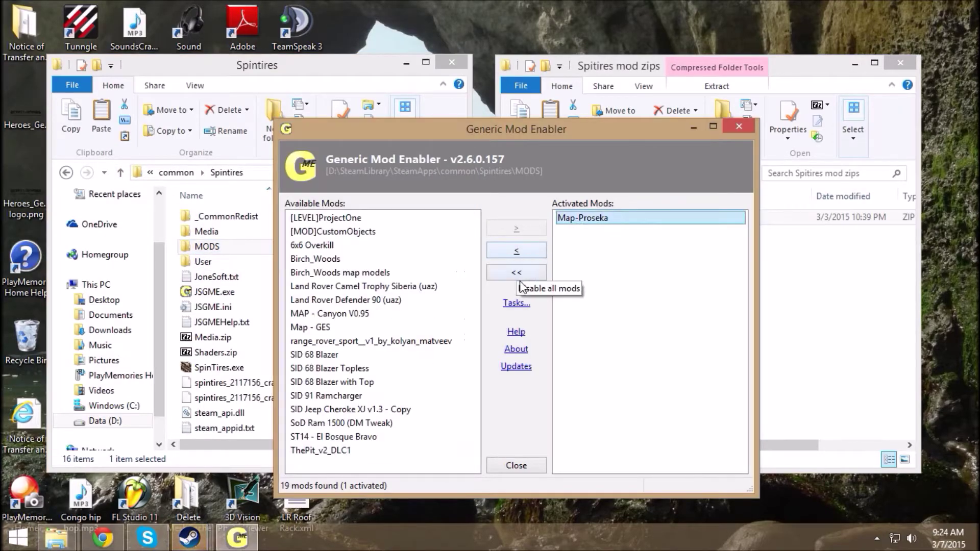
{"action": "double_click", "coordinate": [221, 236]}
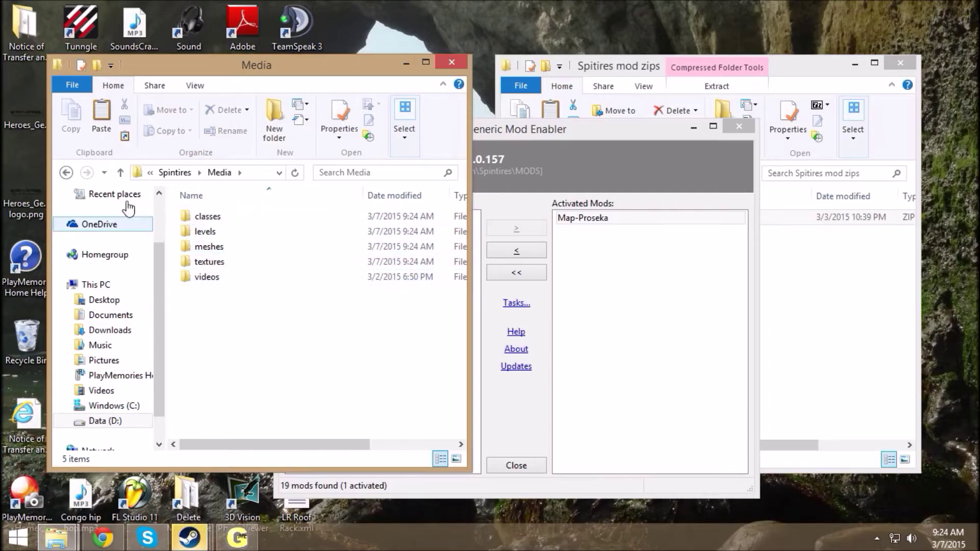
{"action": "left_click", "coordinate": [120, 172]}
Deactivate the Map-Proseka mod in Generic Mod Enabler and open the game's Media folder to check its contents
{"action": "left_click", "coordinate": [583, 196]}
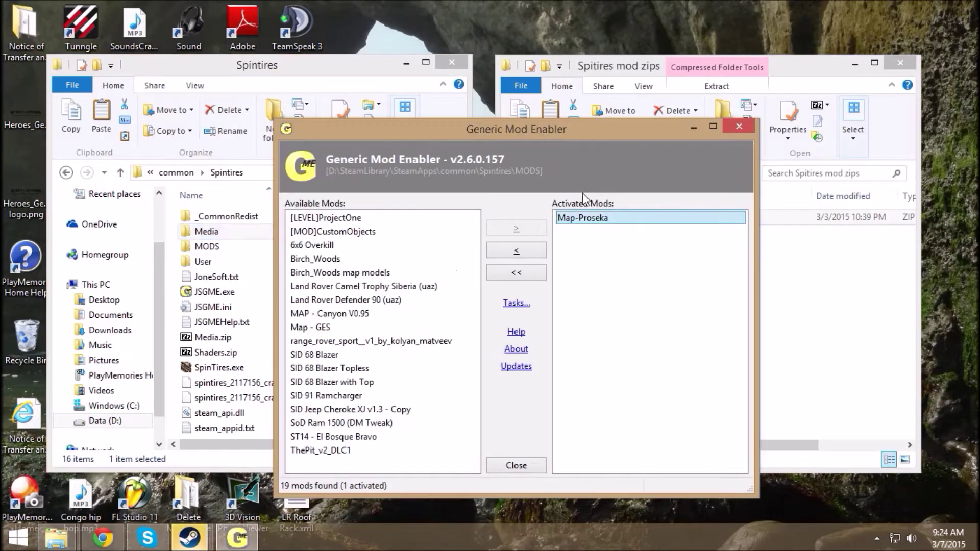
{"action": "left_click", "coordinate": [682, 342]}
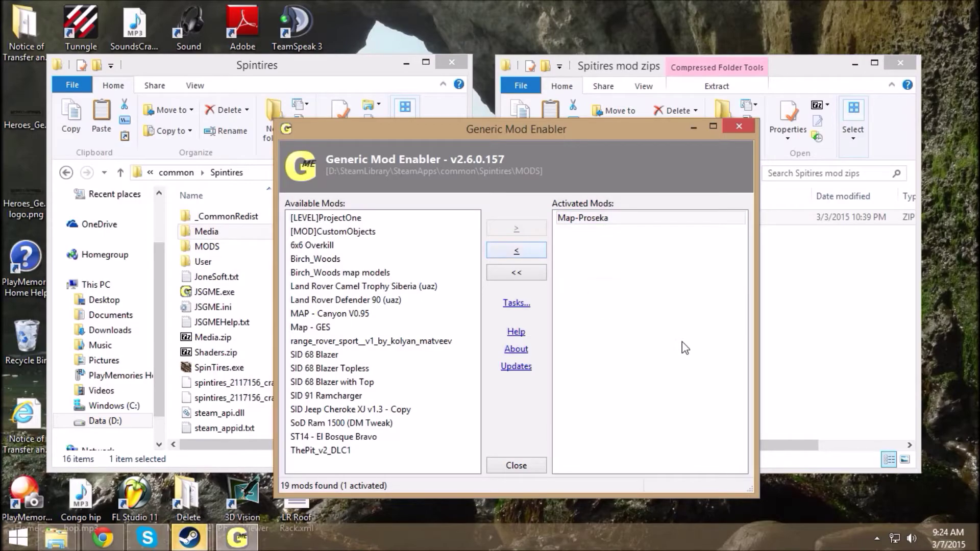
{"action": "left_click", "coordinate": [596, 219]}
{"action": "left_click", "coordinate": [517, 250]}
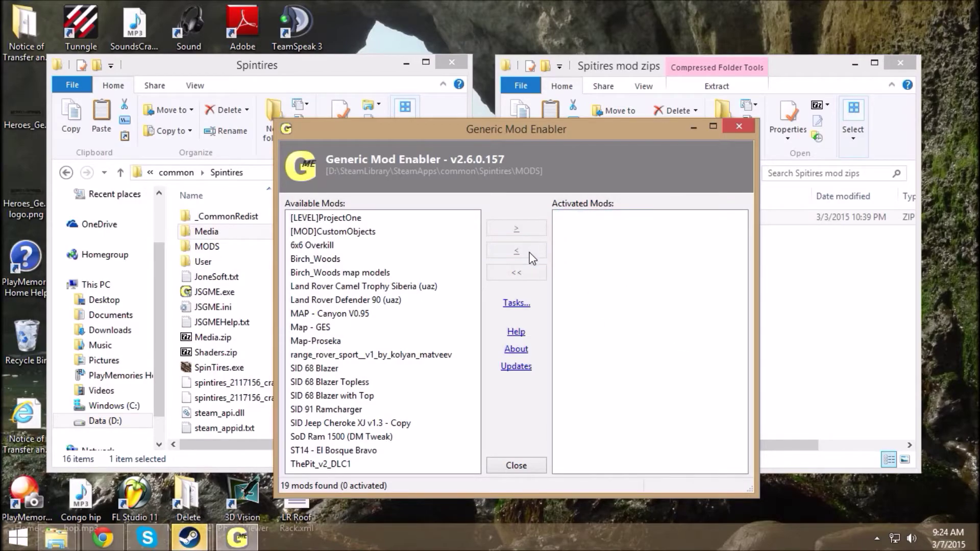
{"action": "double_click", "coordinate": [213, 233]}
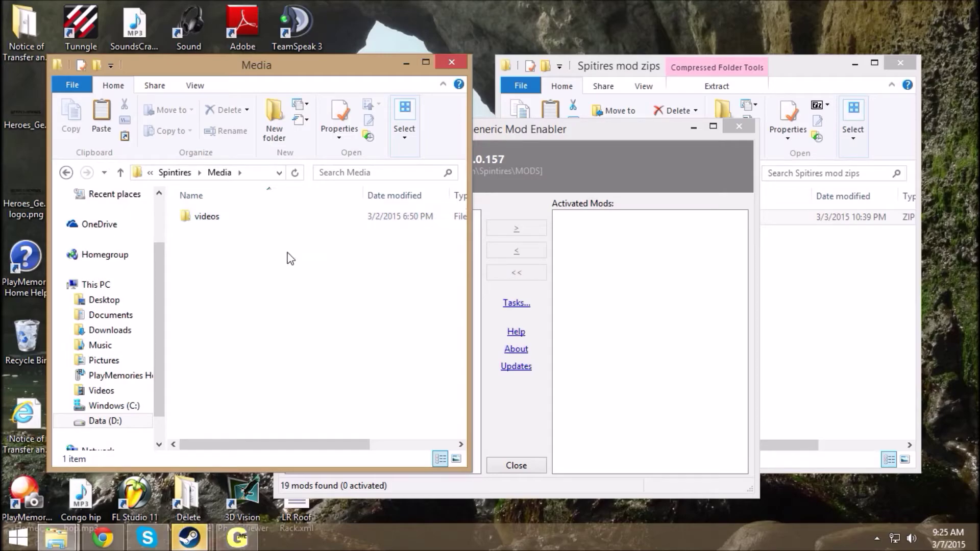
Search Windows for %appdata%, open the Roaming folder, and open its SpinTires folder
{"action": "mouse_move", "coordinate": [978, 3]}
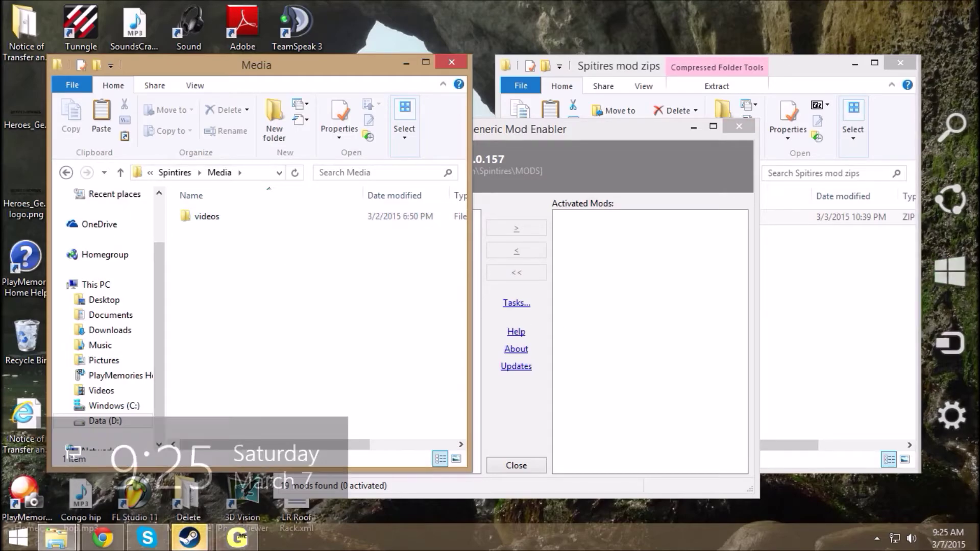
{"action": "left_click", "coordinate": [942, 136]}
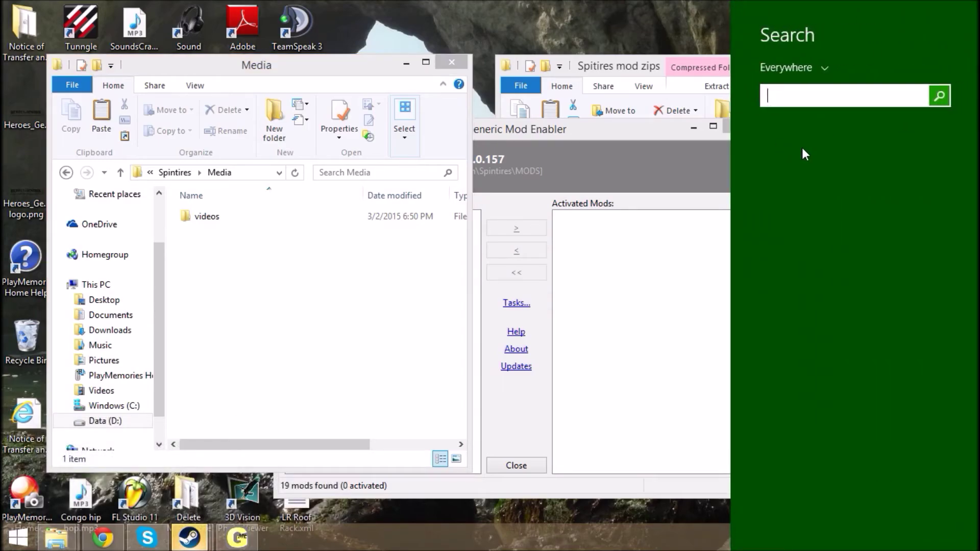
{"action": "type", "text": "%a"}
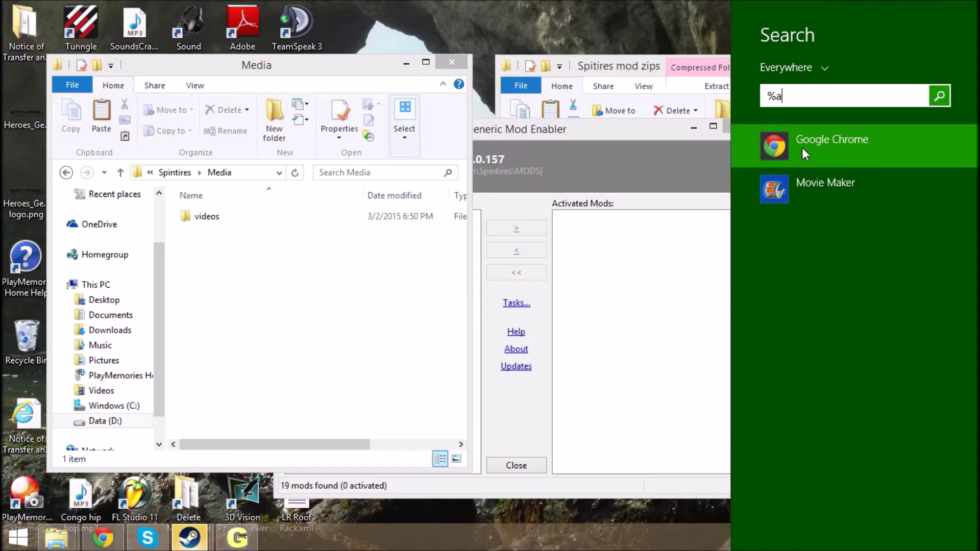
{"action": "type", "text": "ppdata%"}
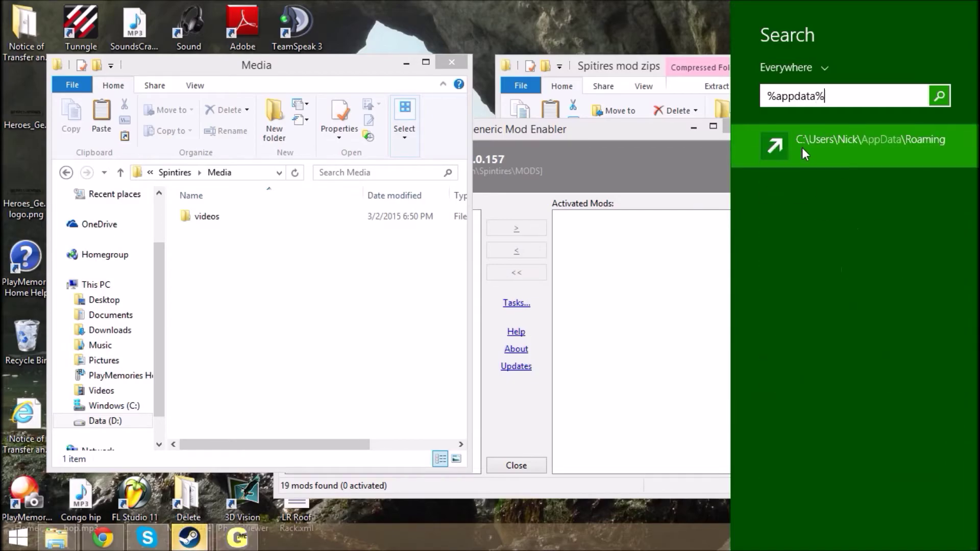
{"action": "left_click", "coordinate": [850, 137]}
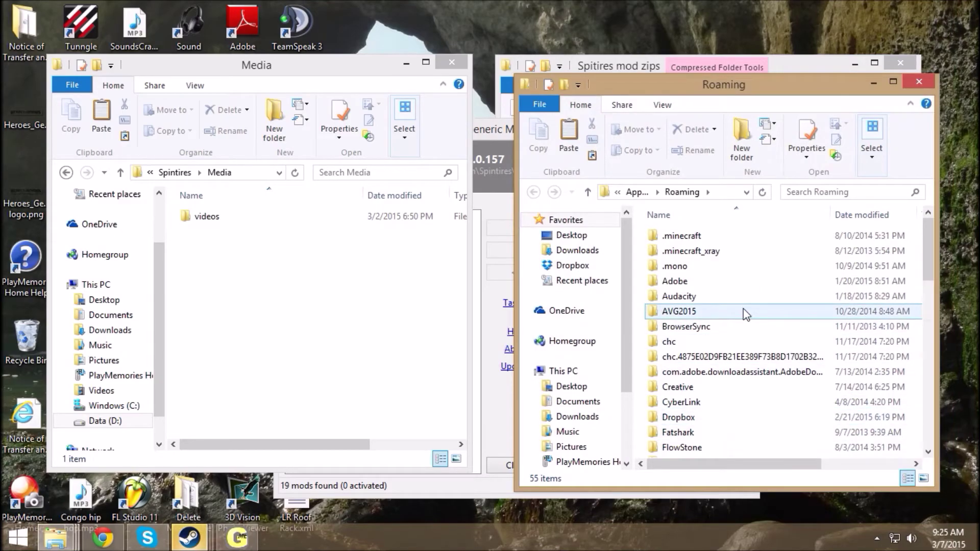
{"action": "scroll", "coordinate": [746, 314], "scroll_direction": "down", "scroll_amount": 2}
{"action": "scroll", "coordinate": [746, 314], "scroll_direction": "down", "scroll_amount": 10}
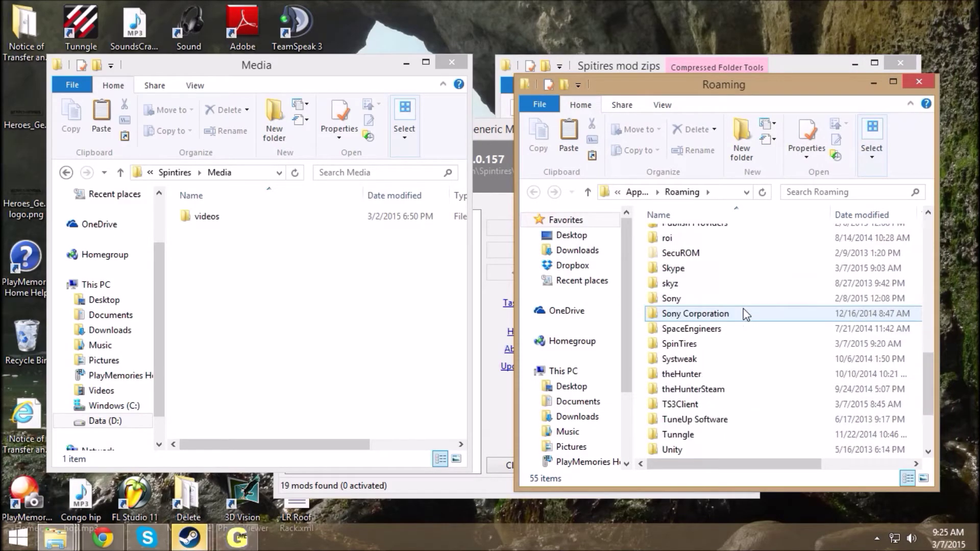
{"action": "double_click", "coordinate": [681, 344]}
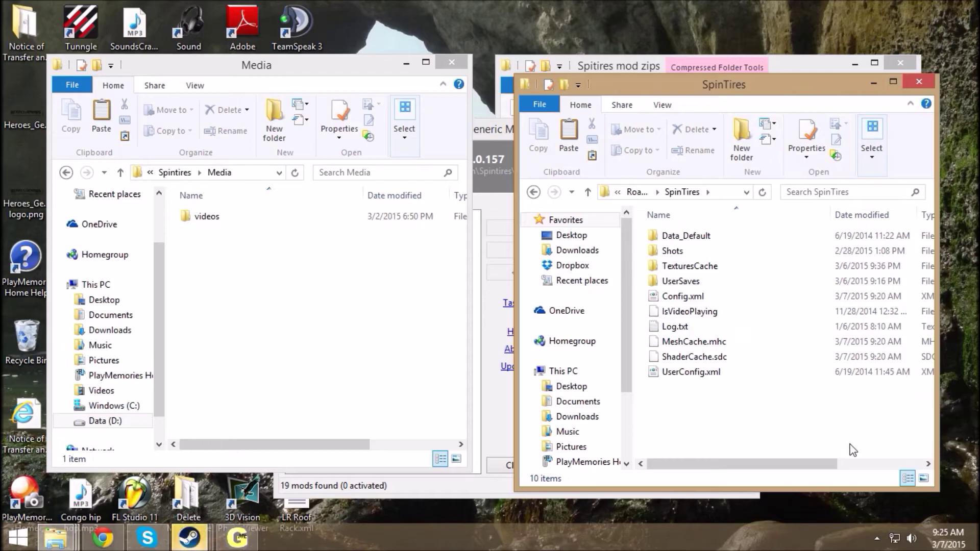
Delete MeshCache.mhc from the SpinTires AppData folder, minimize that window, and switch to Generic Mod Enabler
{"action": "left_click", "coordinate": [687, 343]}
{"action": "right_click", "coordinate": [687, 343]}
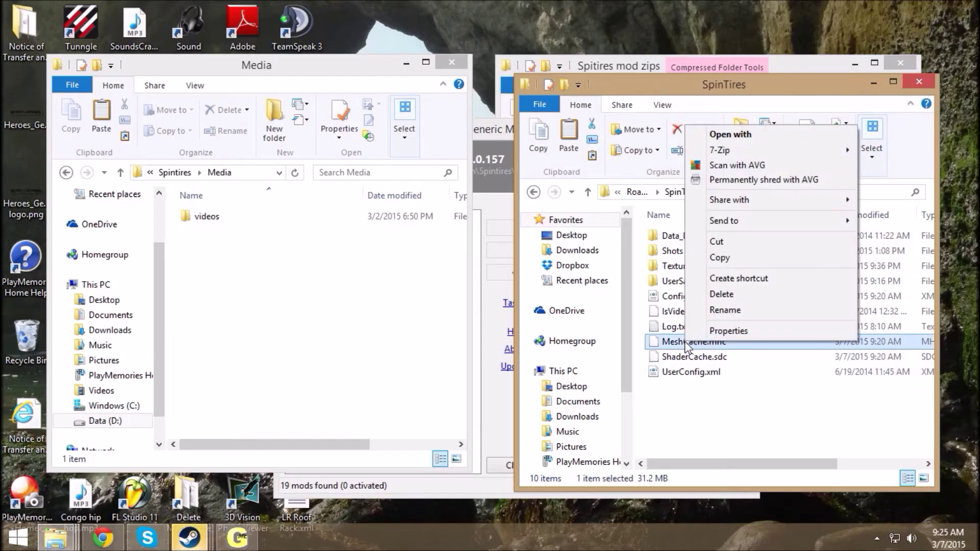
{"action": "left_click", "coordinate": [722, 295]}
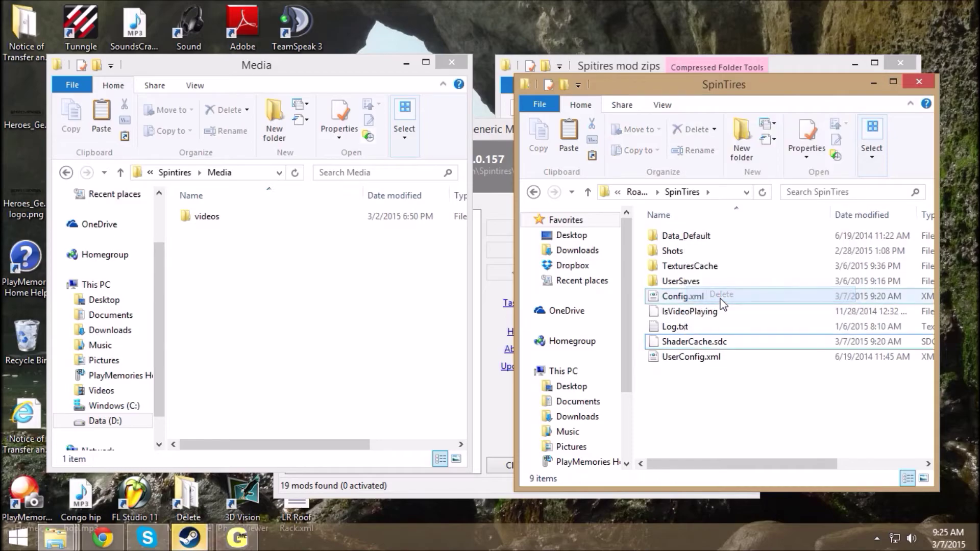
{"action": "left_click", "coordinate": [871, 81]}
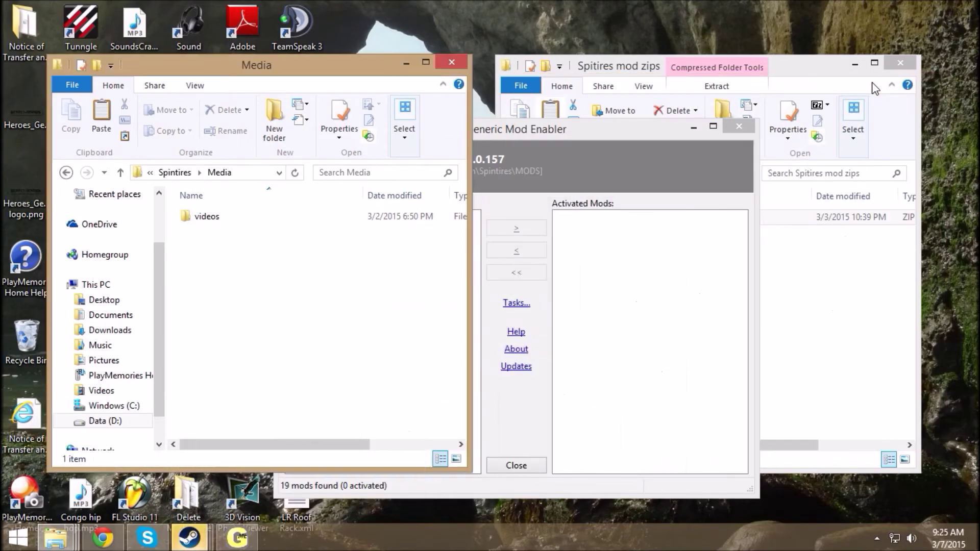
{"action": "left_click", "coordinate": [574, 128]}
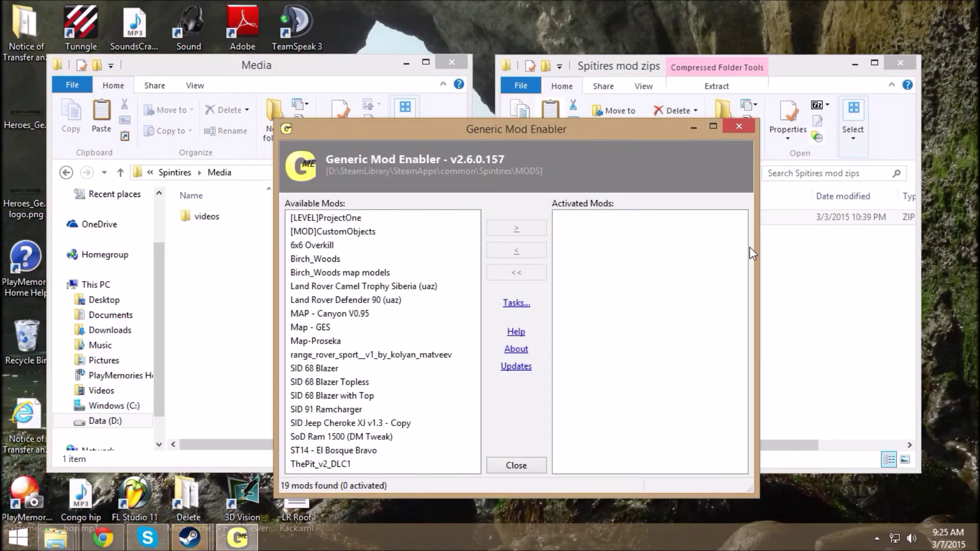